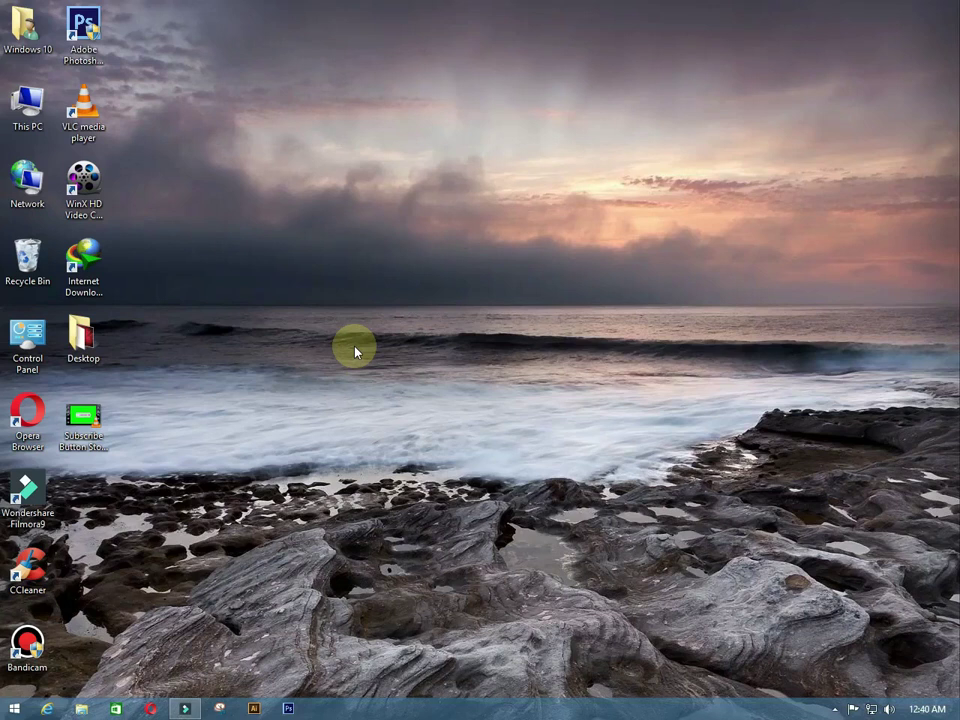
Step: Restore Filmora9, confirm through Help that the license is activated, then minimize the editor
click(185, 708)
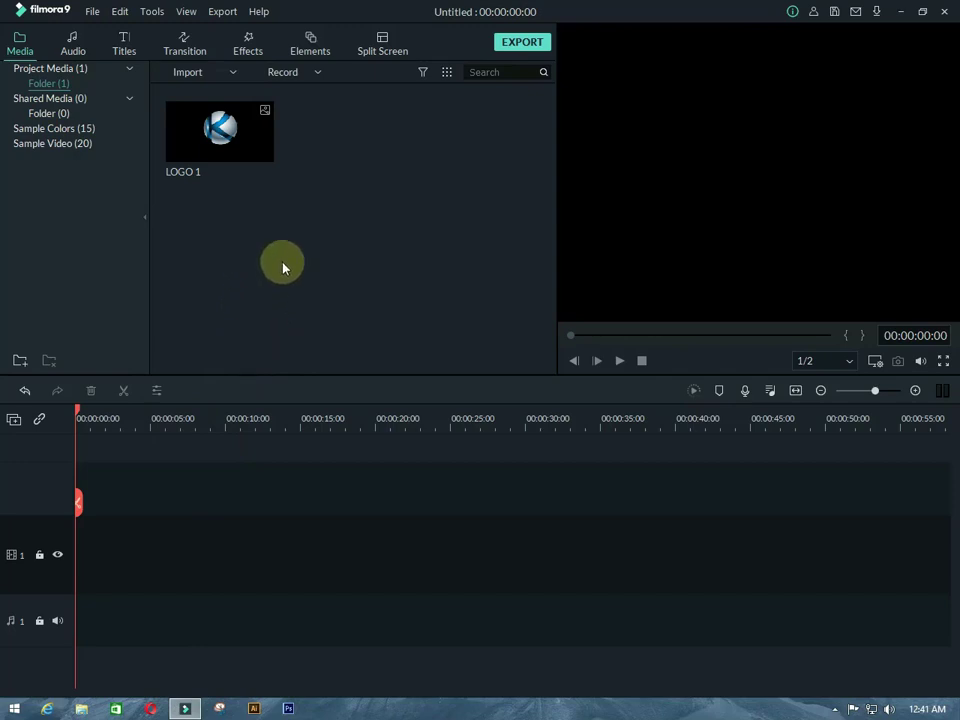
click(262, 11)
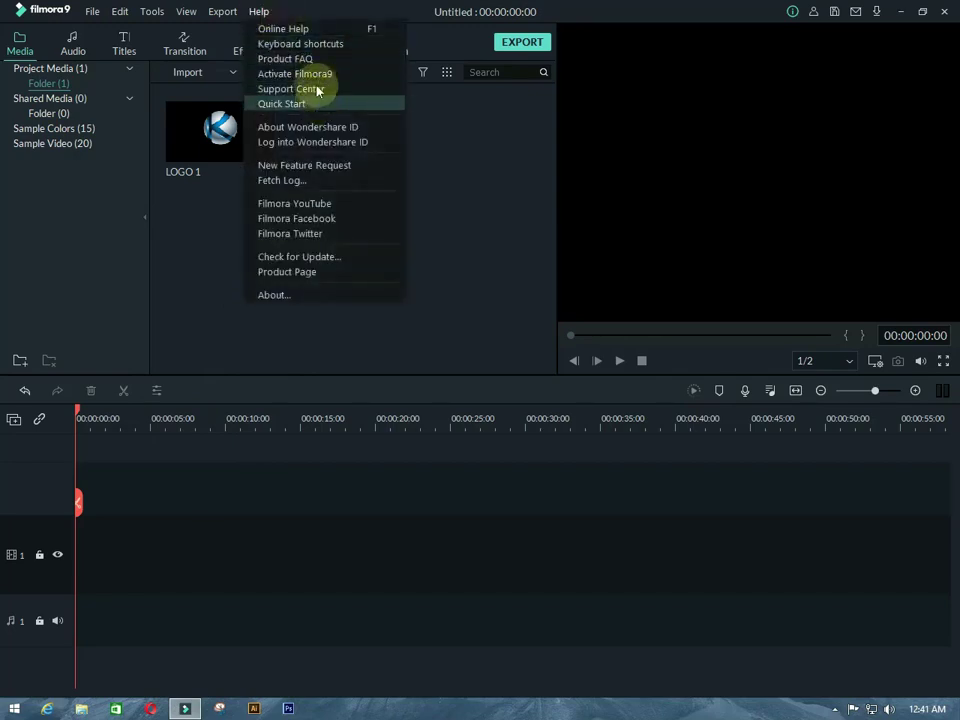
click(318, 76)
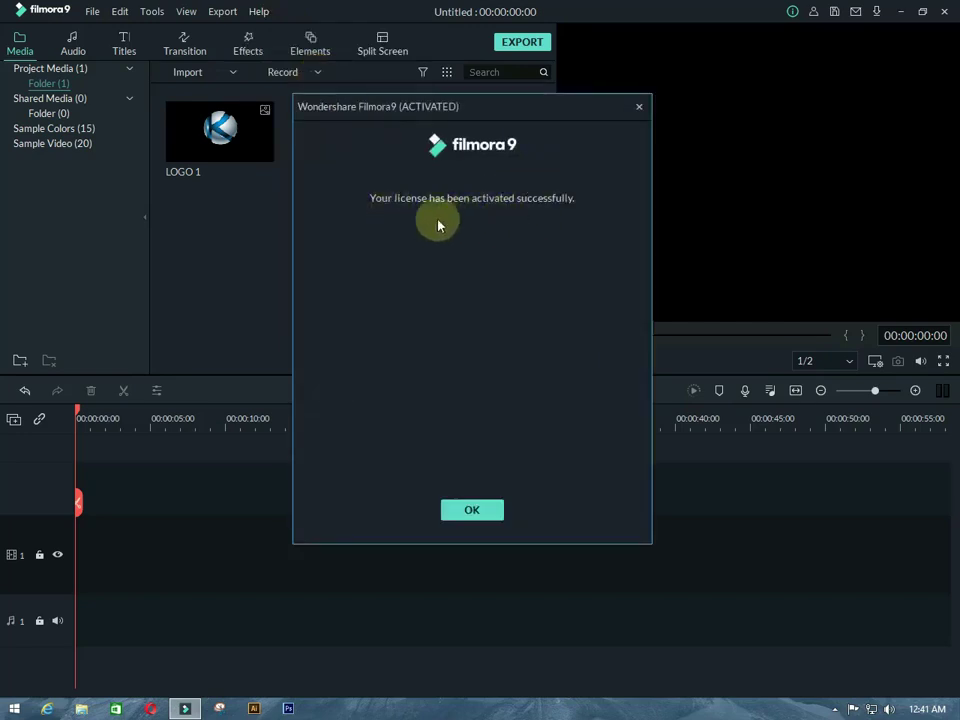
click(639, 107)
click(900, 12)
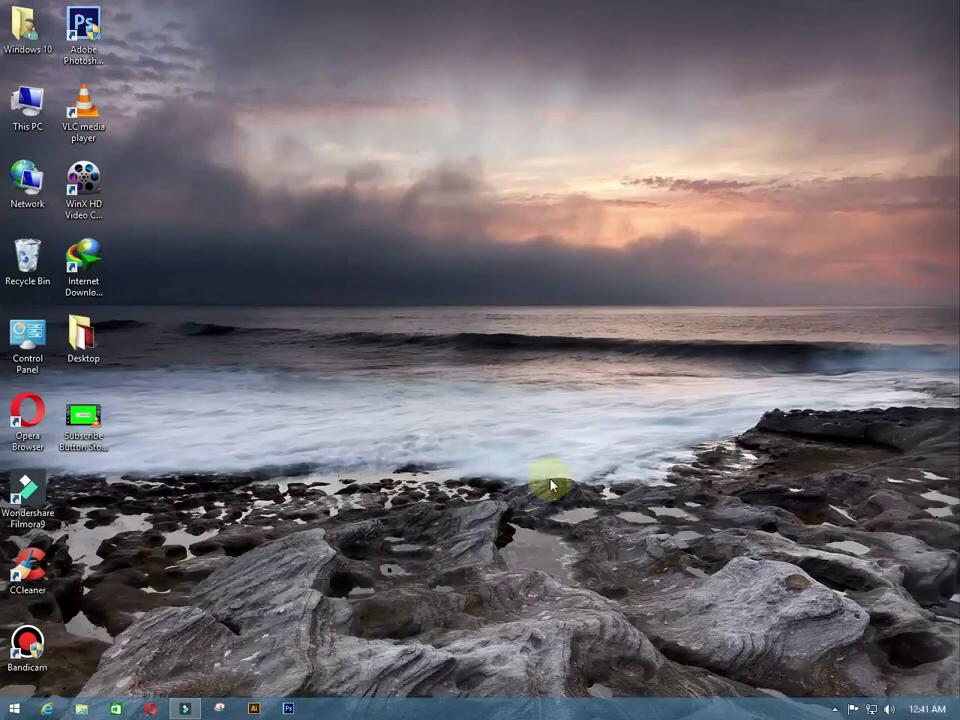
Step: Refresh the Windows desktop and restore the Filmora9 editor from the taskbar
right_click(553, 480)
click(590, 521)
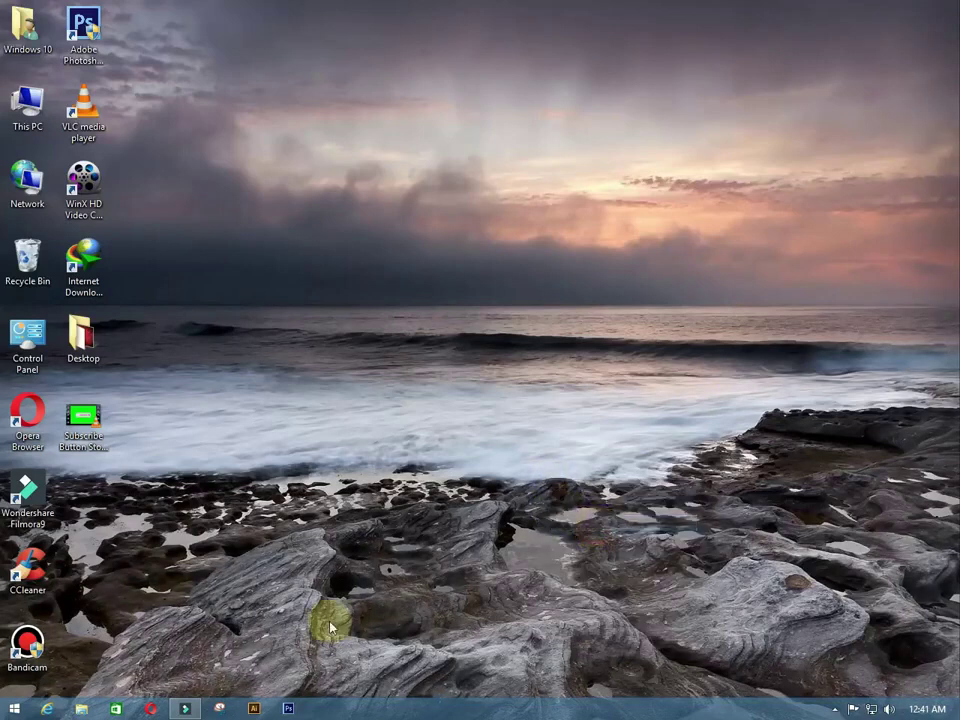
click(185, 709)
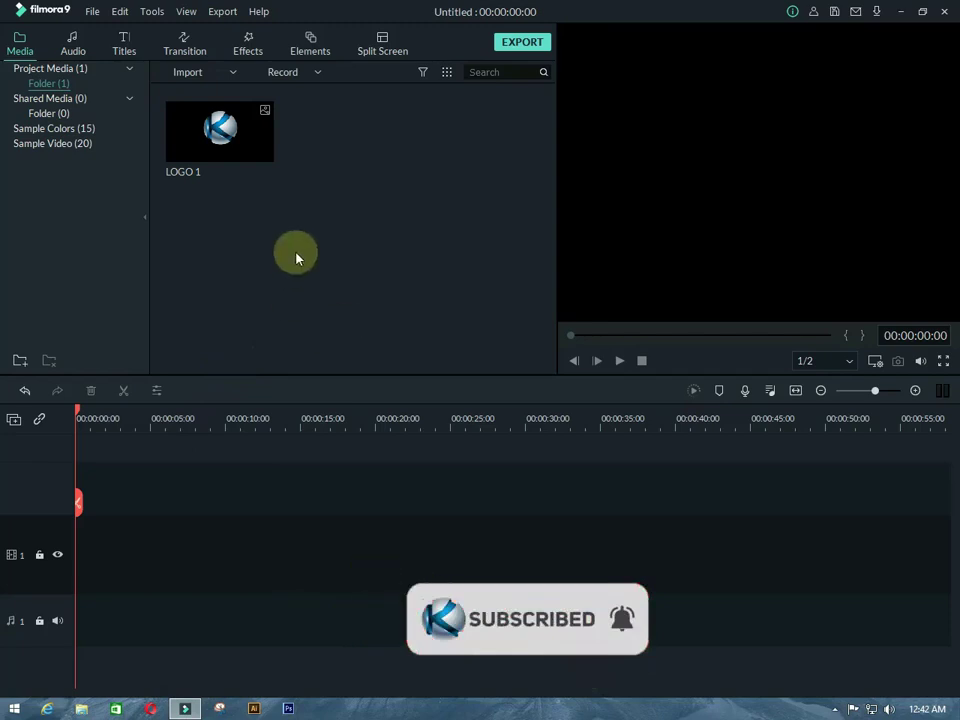
Step: Import LOGO 1 from the Channel Logos folder into the project media library
click(198, 72)
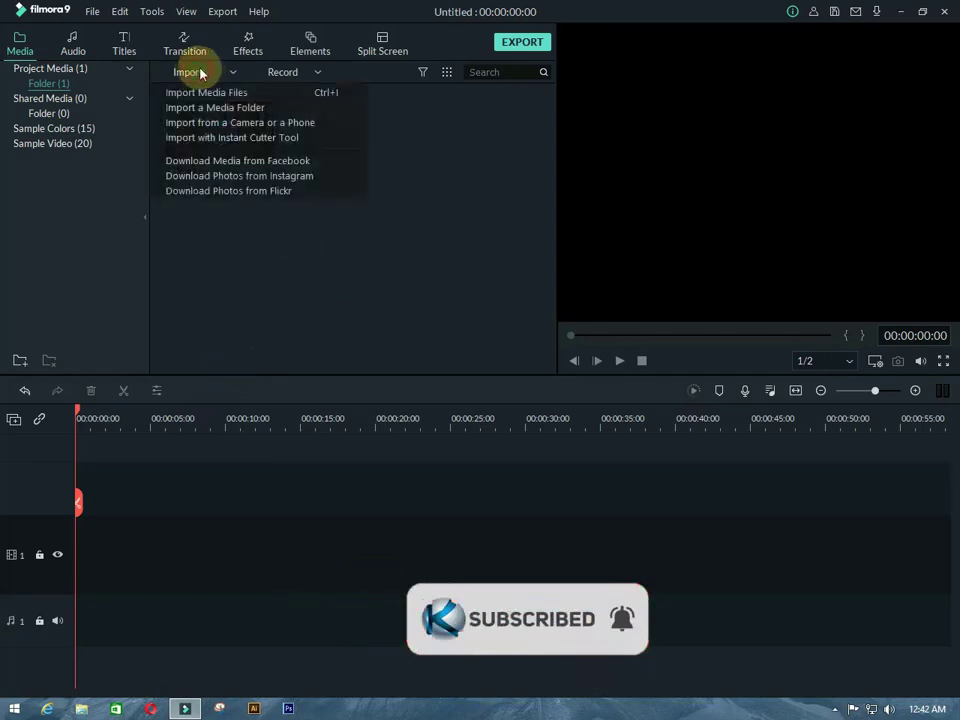
click(207, 92)
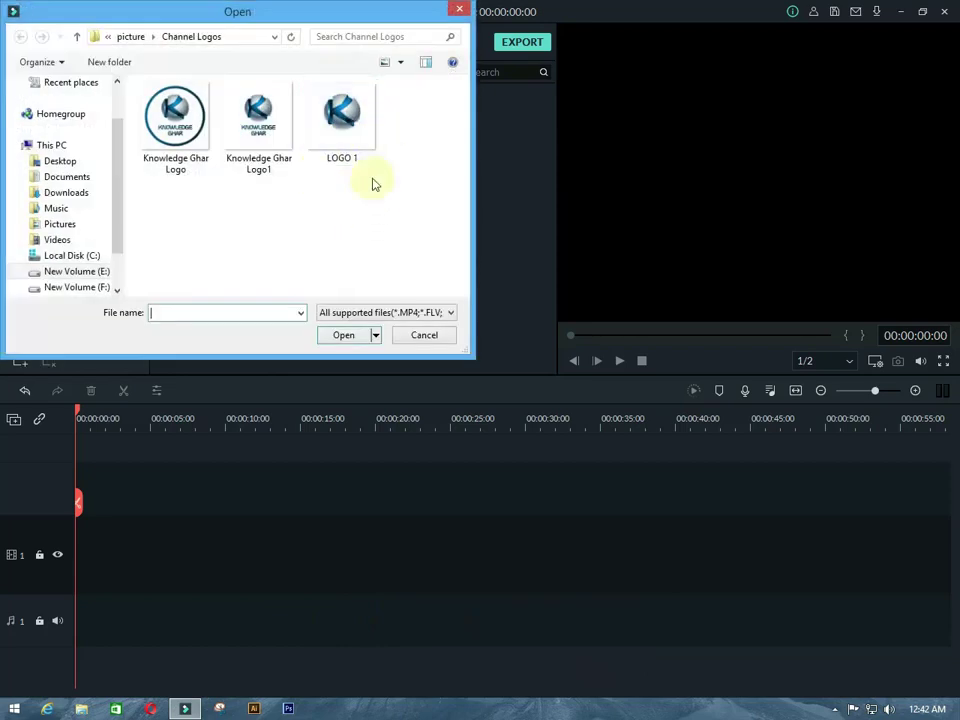
click(364, 133)
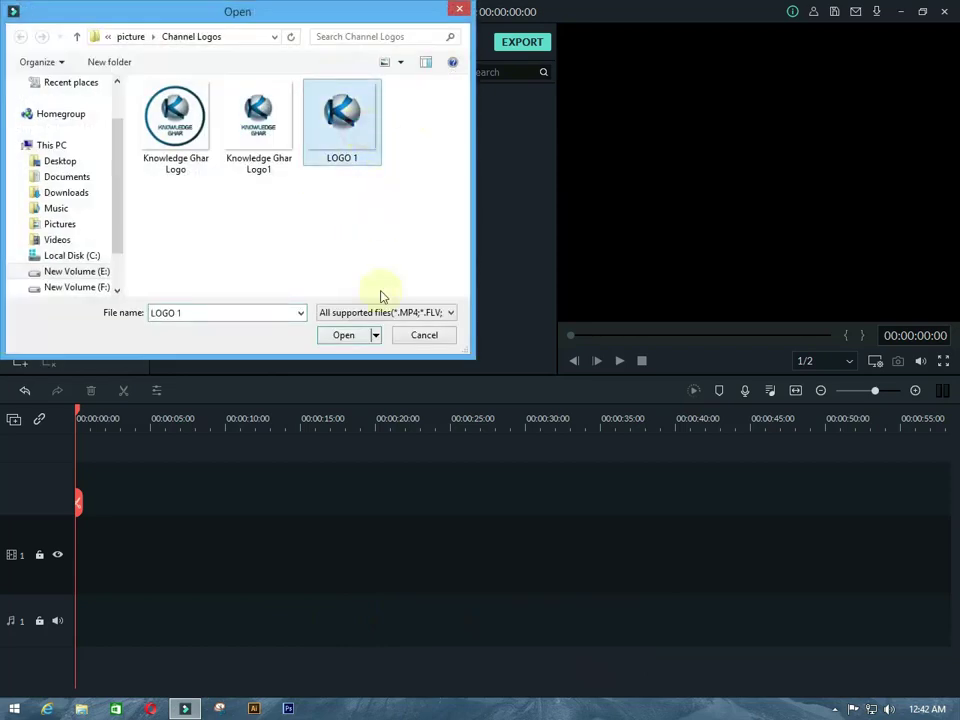
click(362, 335)
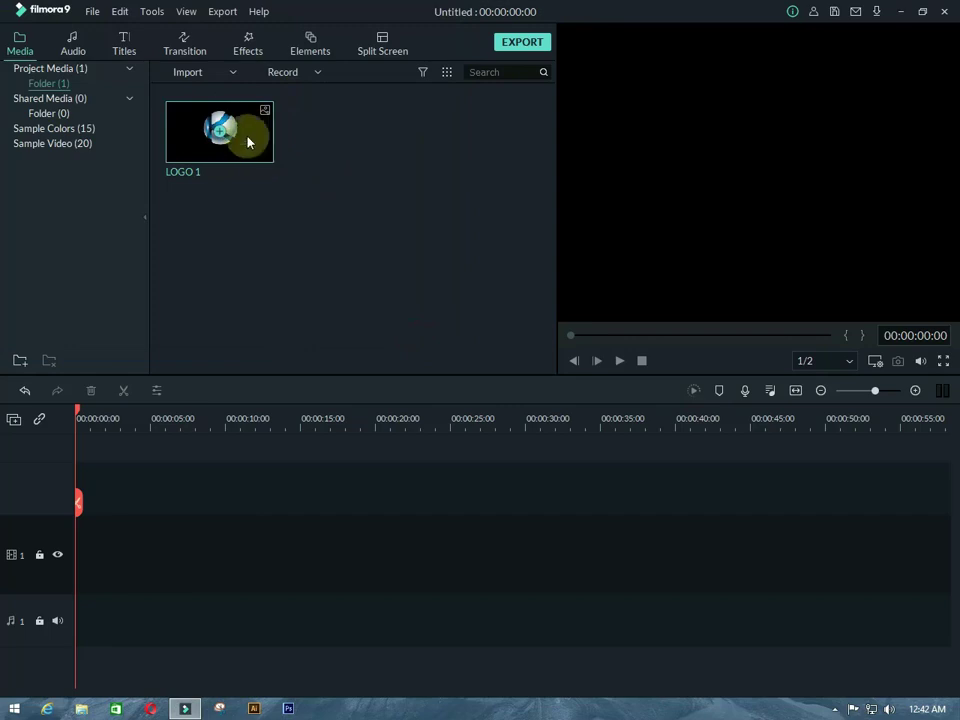
click(900, 11)
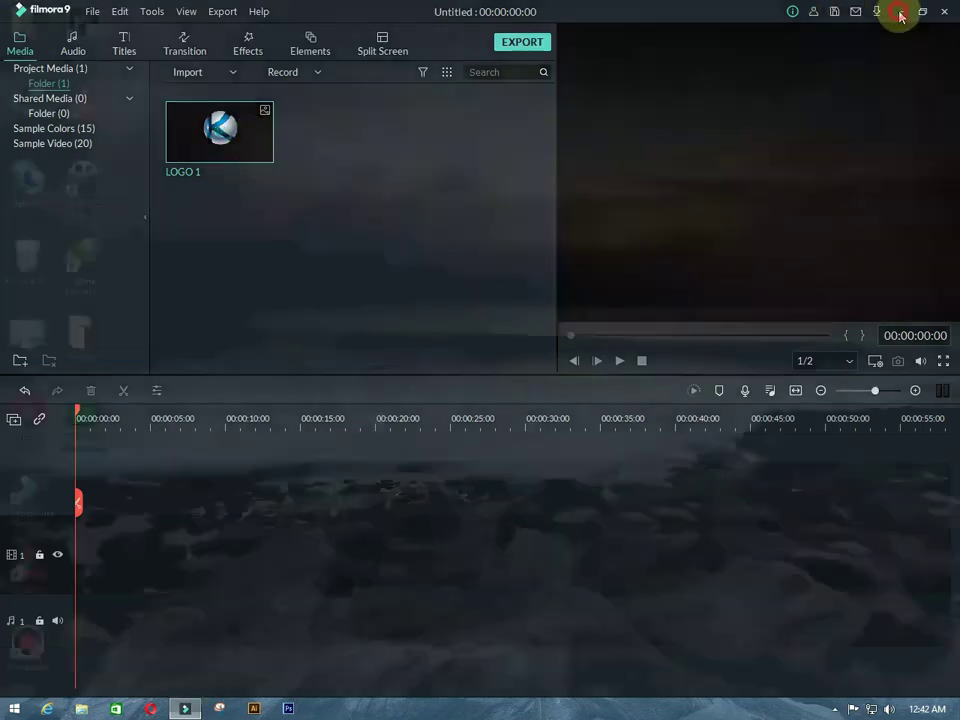
drag(88, 418, 367, 342)
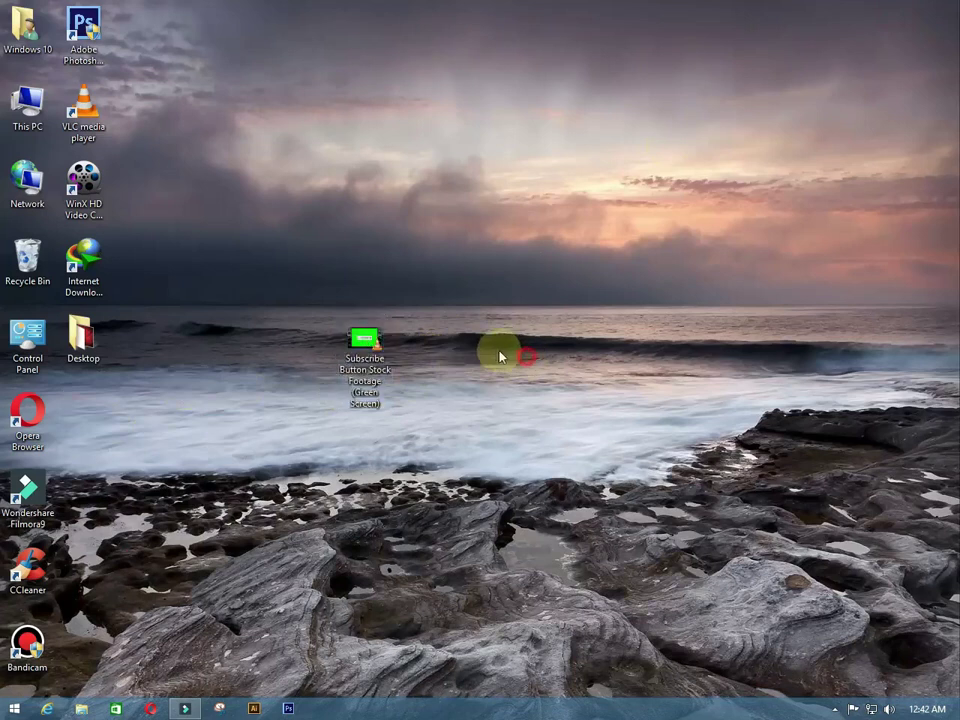
click(425, 372)
click(380, 346)
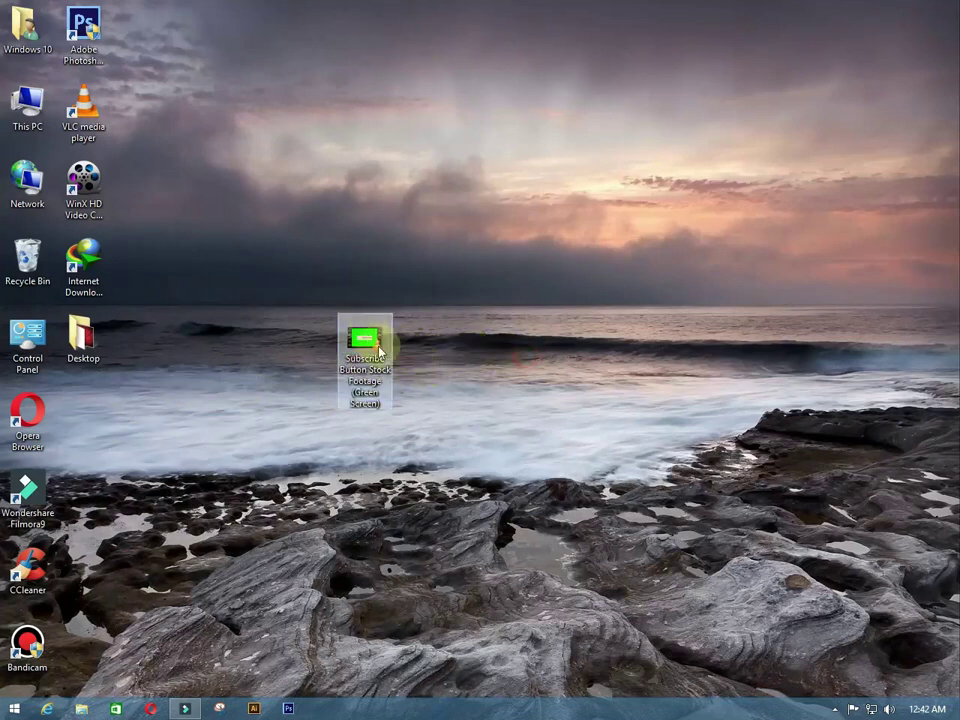
drag(380, 346, 92, 413)
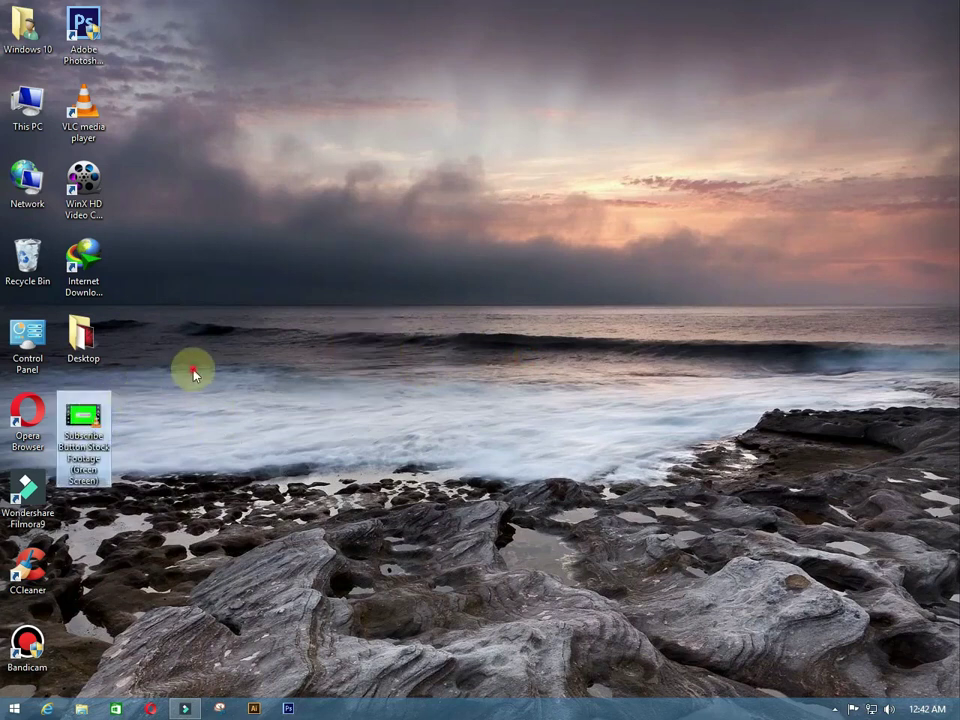
right_click(201, 376)
click(258, 413)
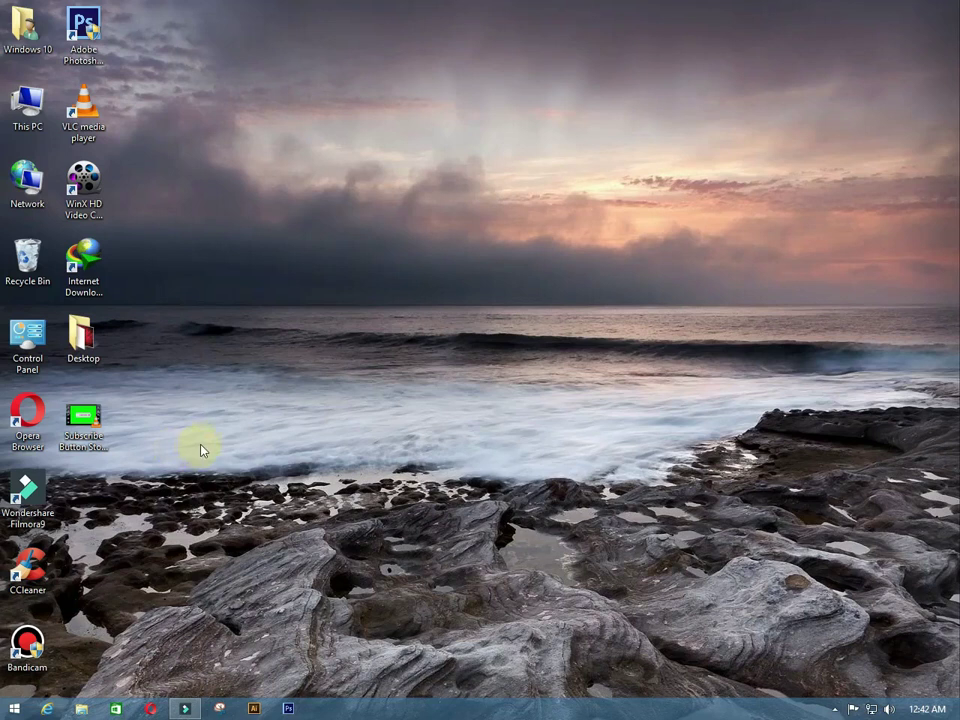
click(185, 707)
click(901, 13)
right_click(239, 428)
click(279, 467)
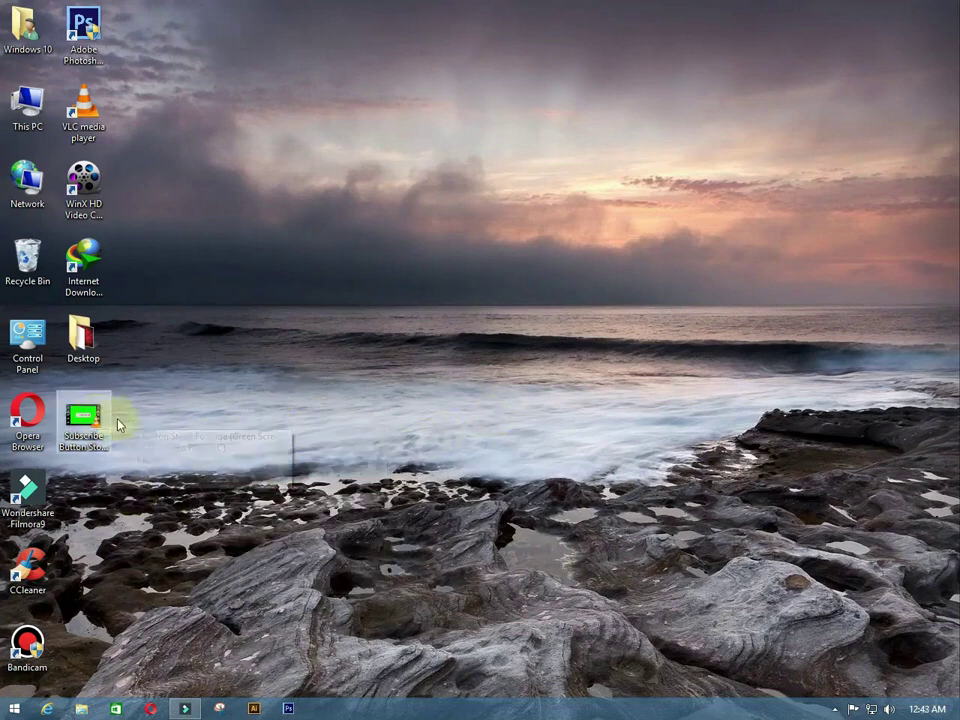
click(184, 708)
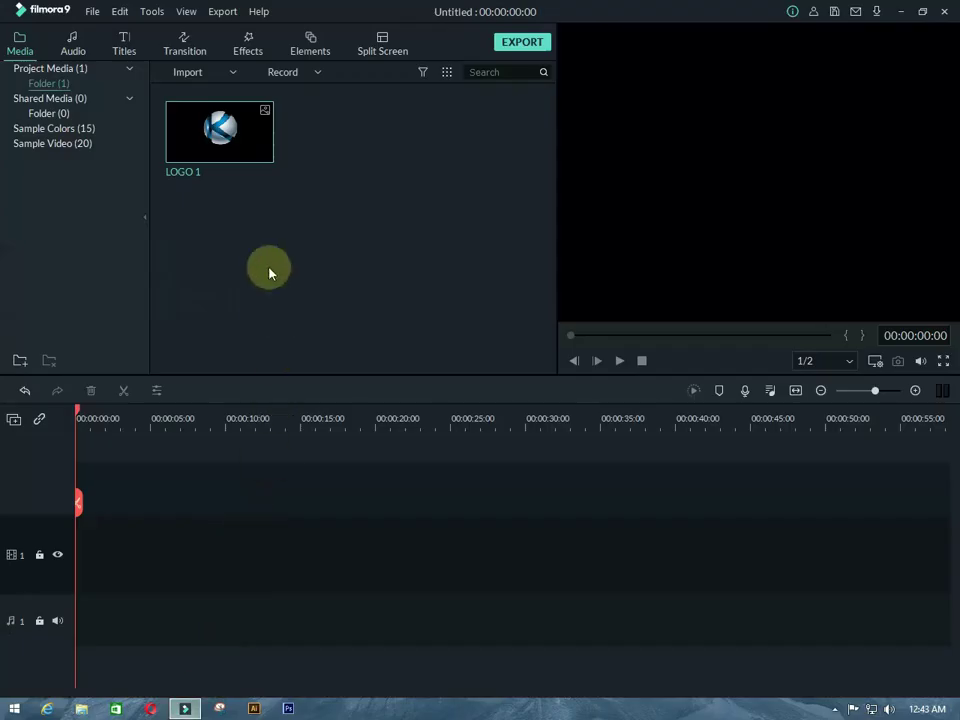
Step: Import the green-screen subscribe button footage from the Desktop and place it on track 1 at 1920 x 1080 25fps
click(208, 76)
click(214, 92)
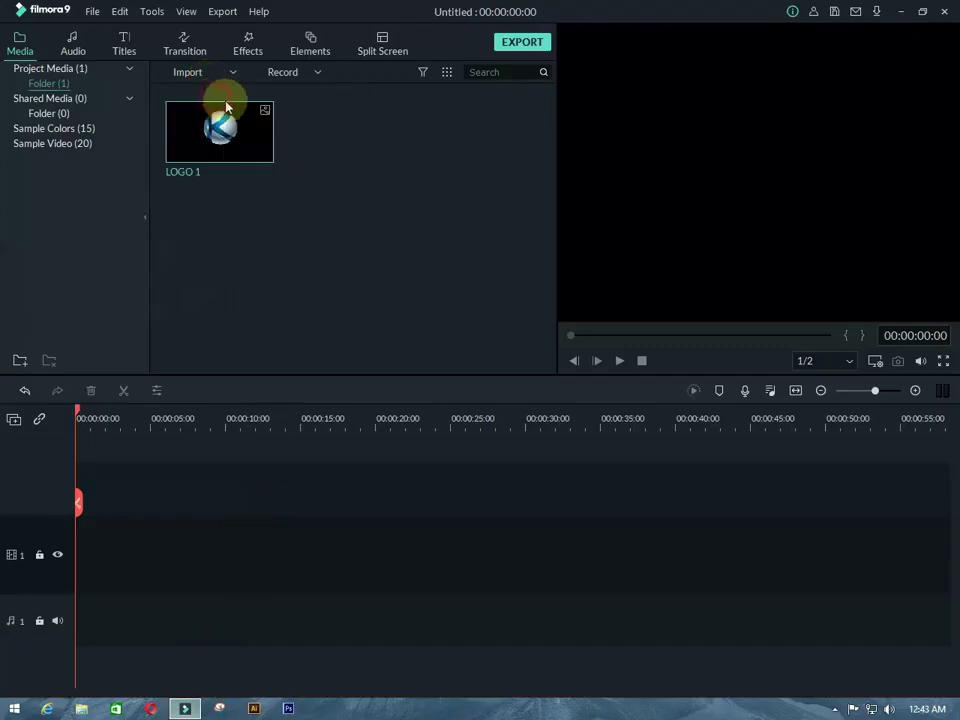
click(70, 163)
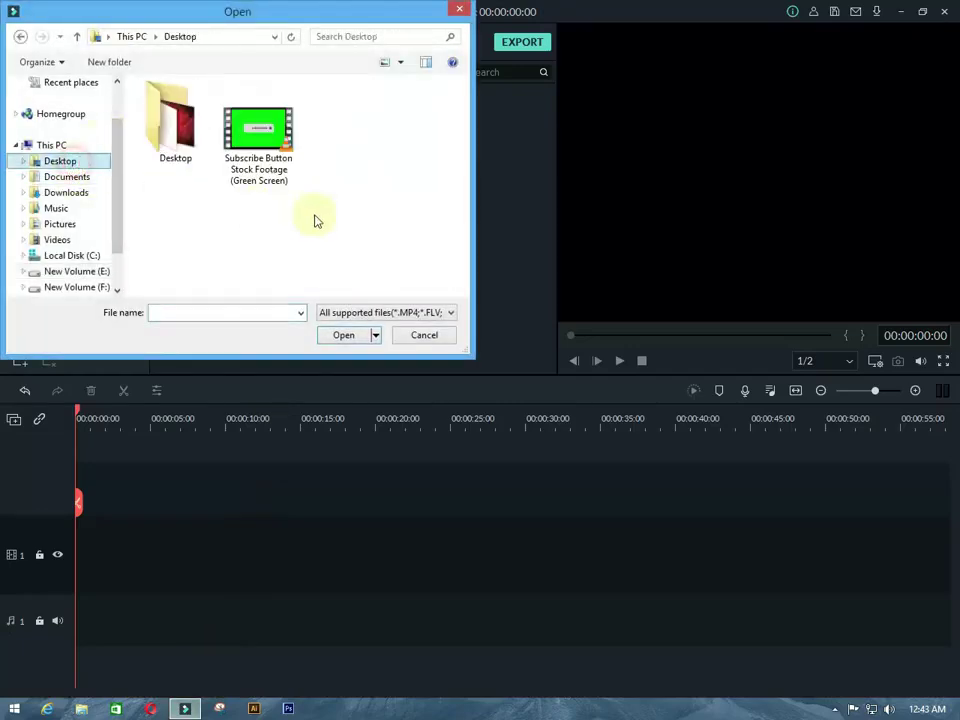
click(288, 172)
click(343, 335)
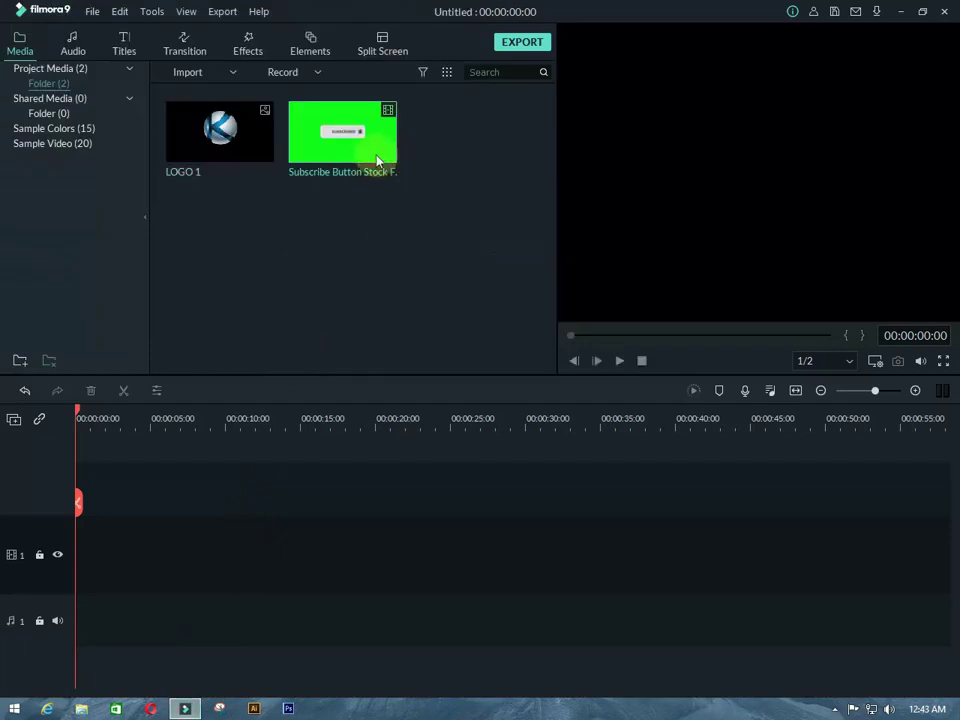
mouse_move(365, 145)
mouse_down()
mouse_move(165, 546)
mouse_move(118, 539)
mouse_up()
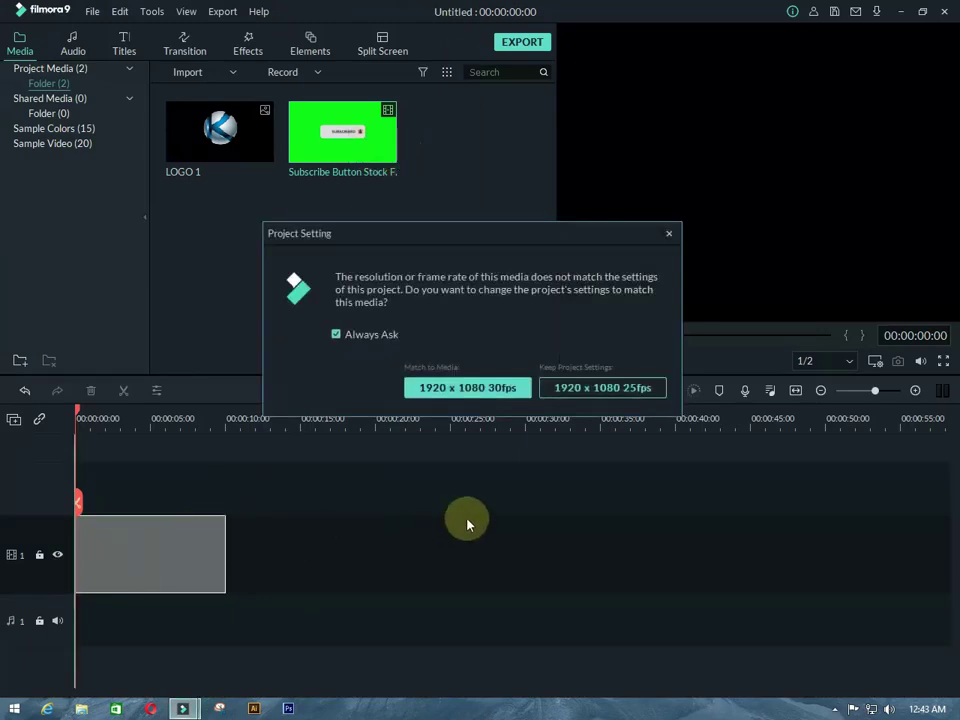
click(616, 389)
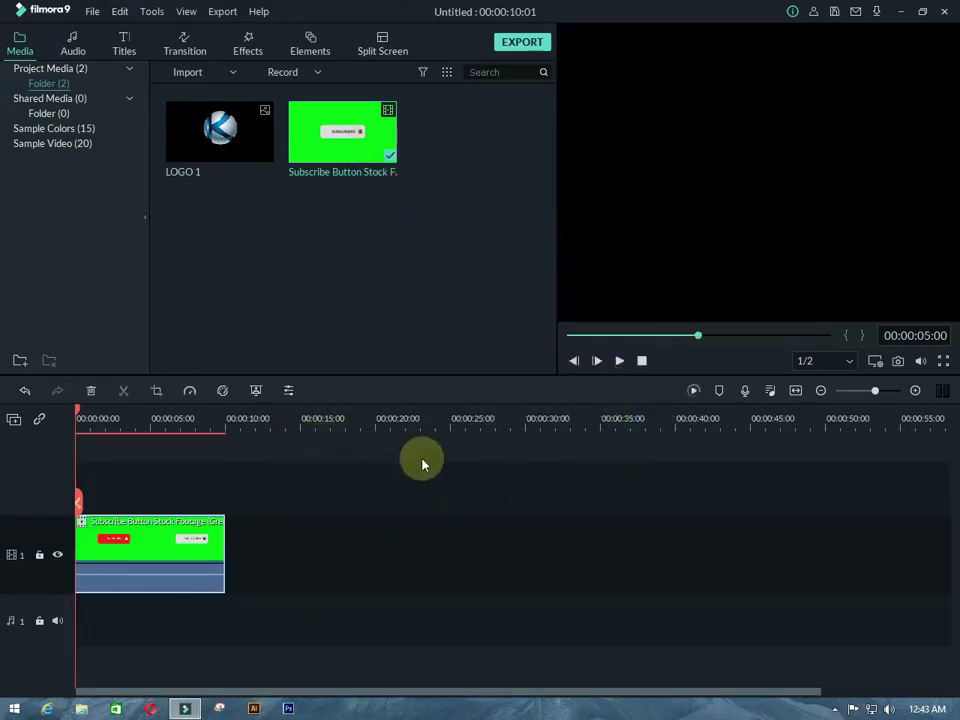
click(619, 361)
click(617, 334)
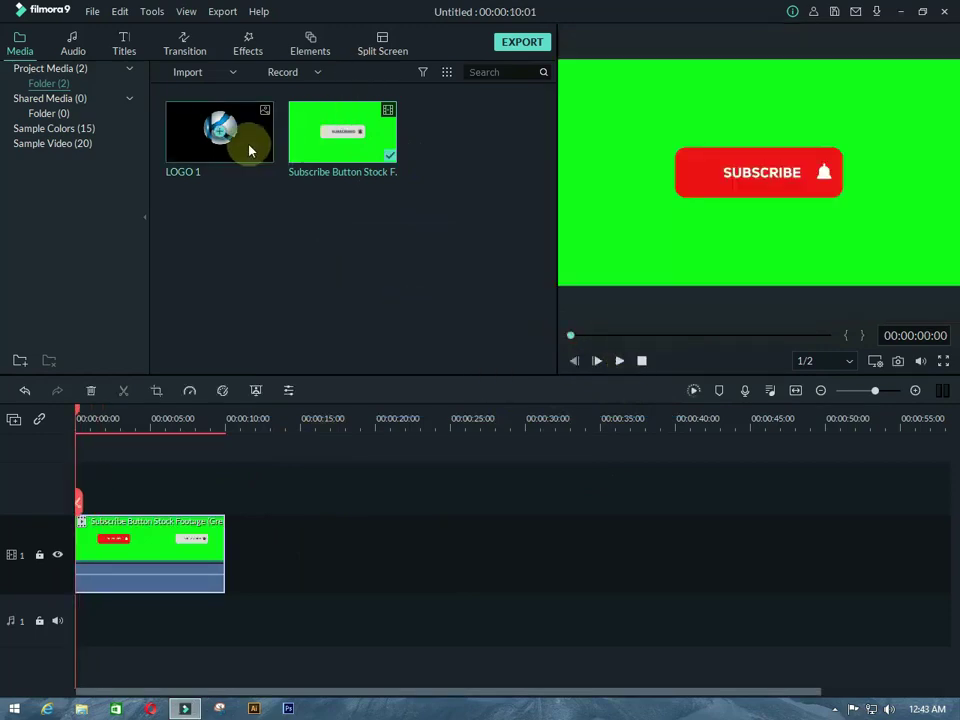
Step: Place LOGO 1 on track 2 above the footage and stretch it to 00:00:10:01
mouse_move(252, 152)
mouse_down()
mouse_move(236, 338)
mouse_move(92, 505)
mouse_up()
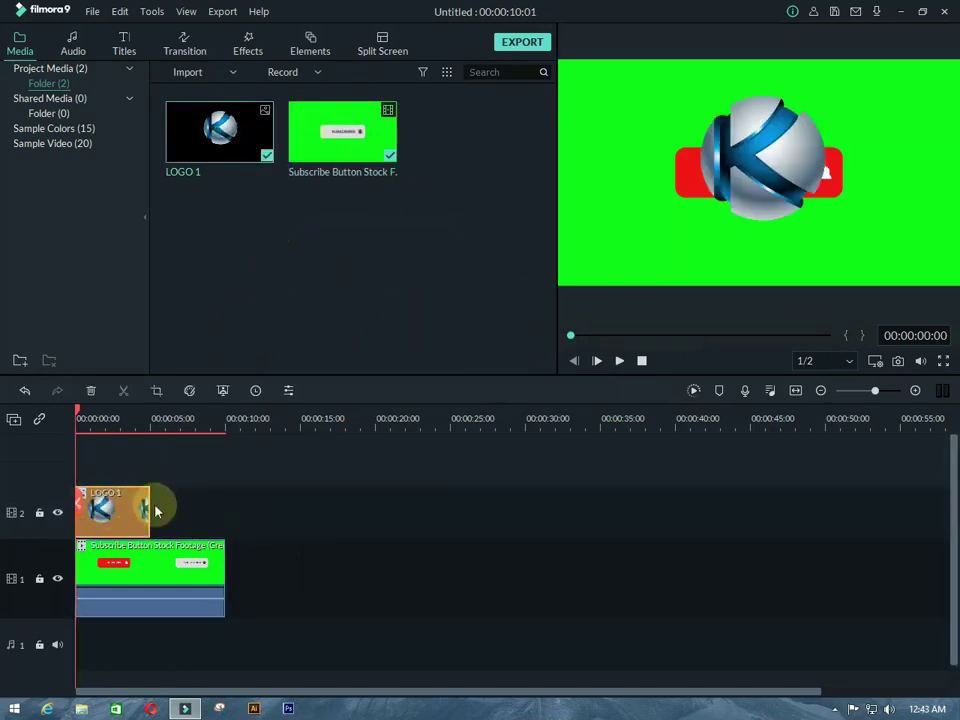
mouse_move(149, 503)
drag(149, 503, 225, 505)
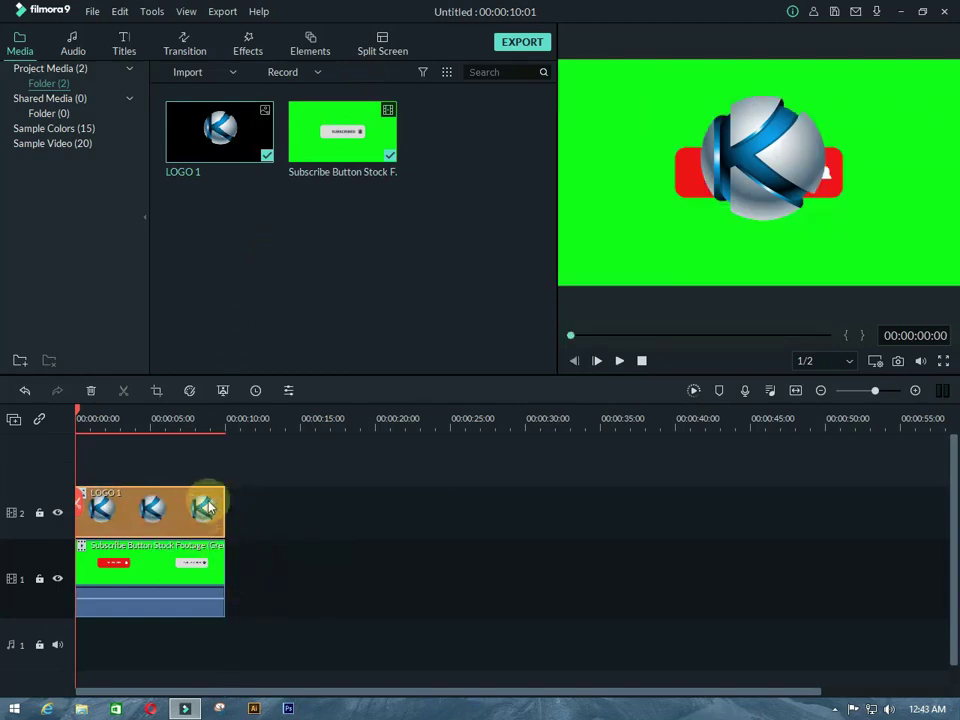
click(753, 234)
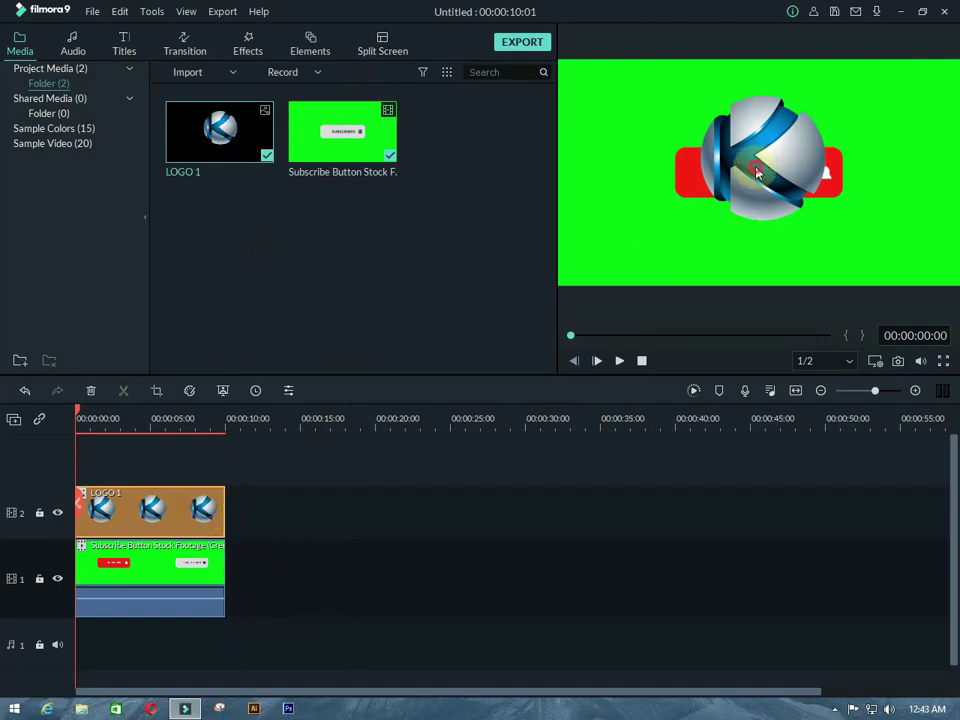
Step: Scale the K logo down and position it on the Subscribe button's left end with arrow-key nudges
drag(873, 56, 707, 234)
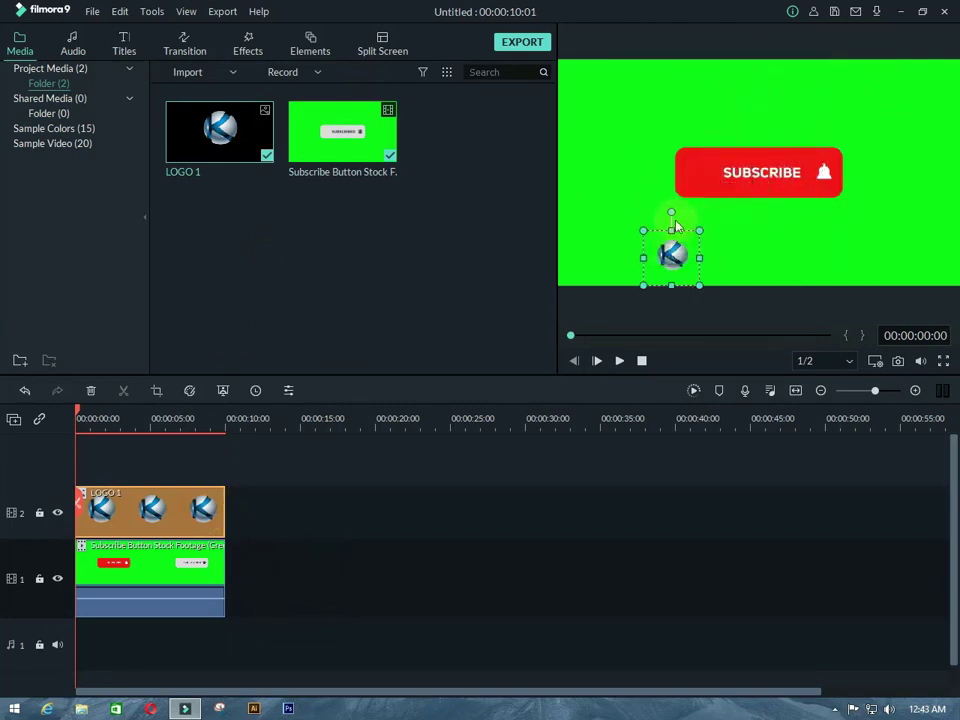
drag(683, 229, 711, 140)
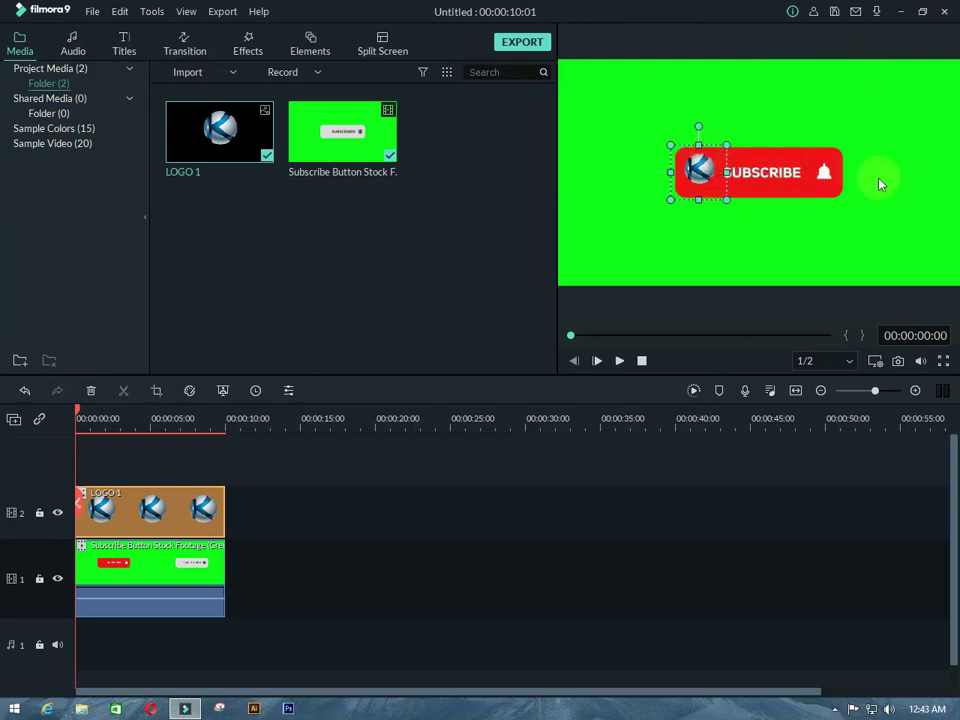
key(Down)
key(Down)
key(Down)
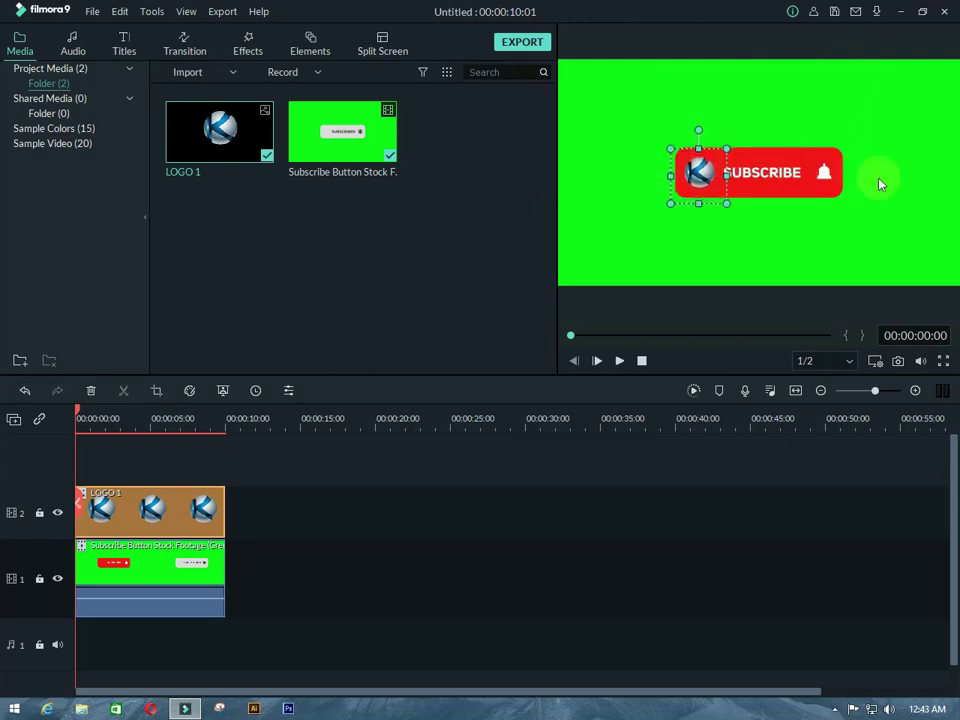
key(Right)
key(Right)
key(Right)
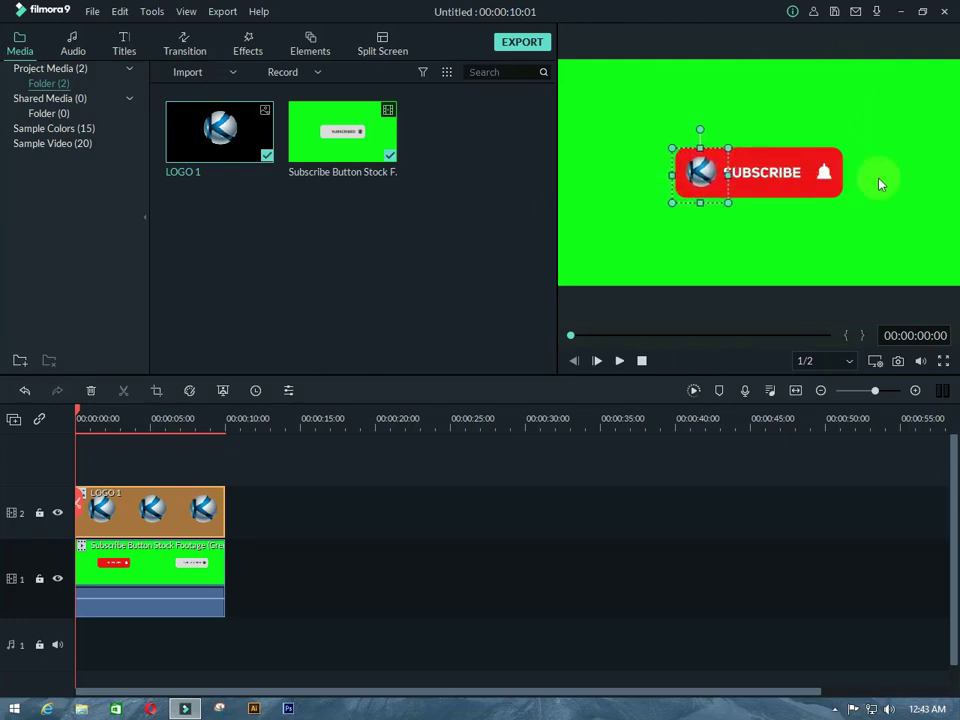
key(Down)
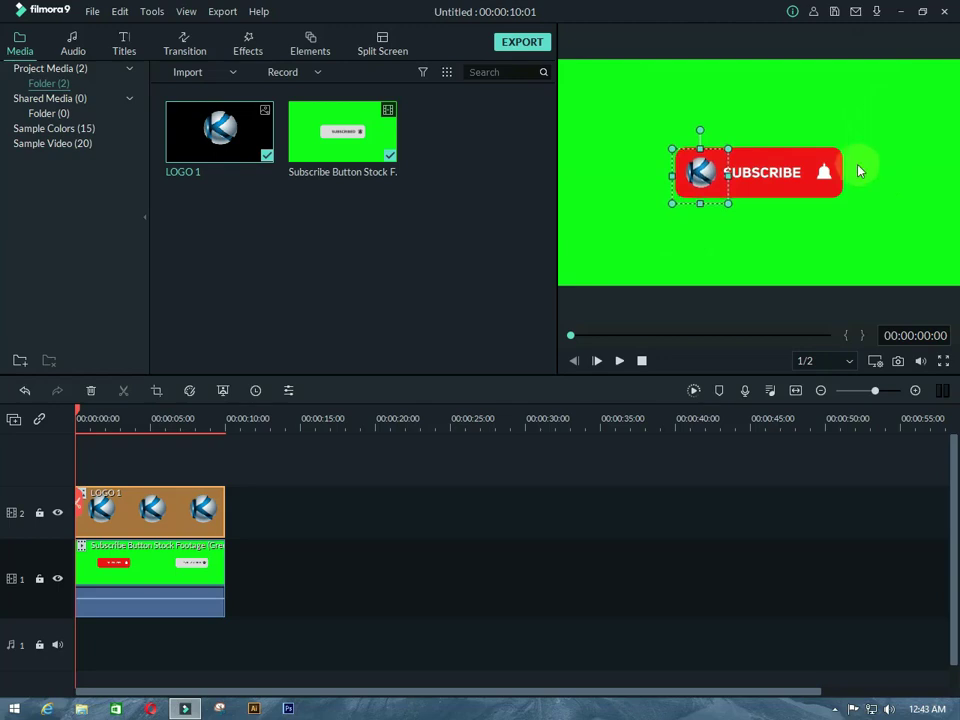
Step: Deselect the preview layers and render the timeline for smooth playback
click(837, 231)
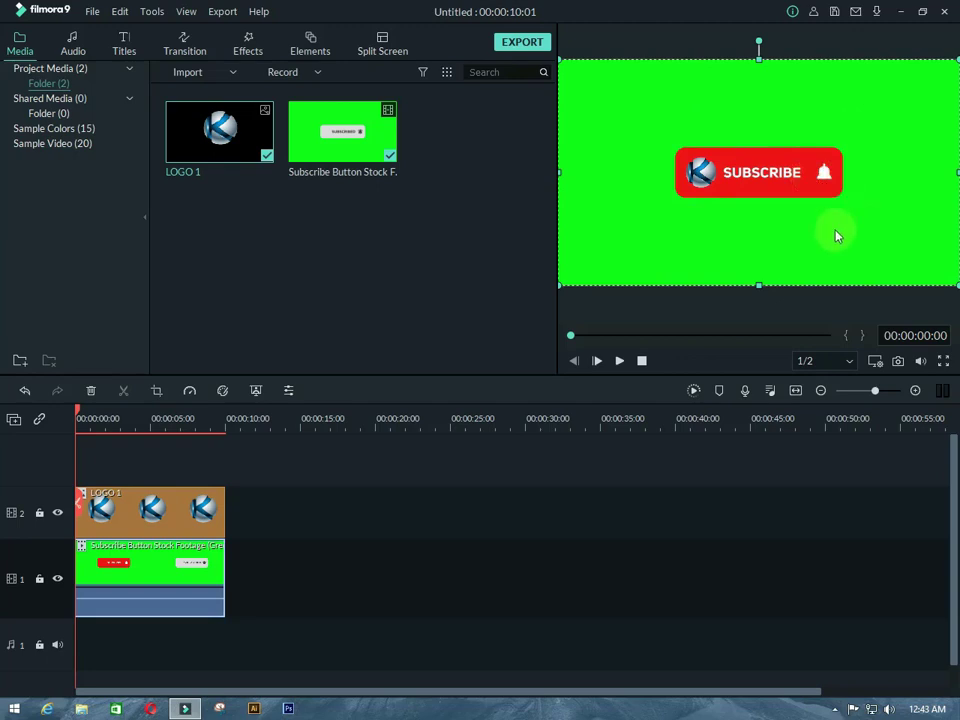
click(573, 343)
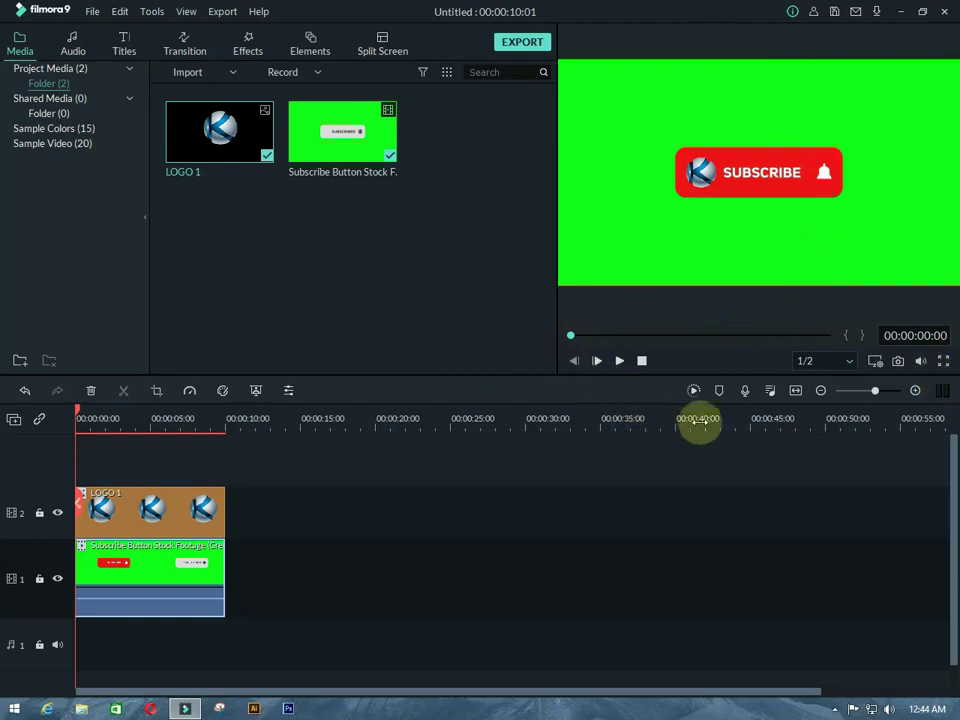
click(692, 389)
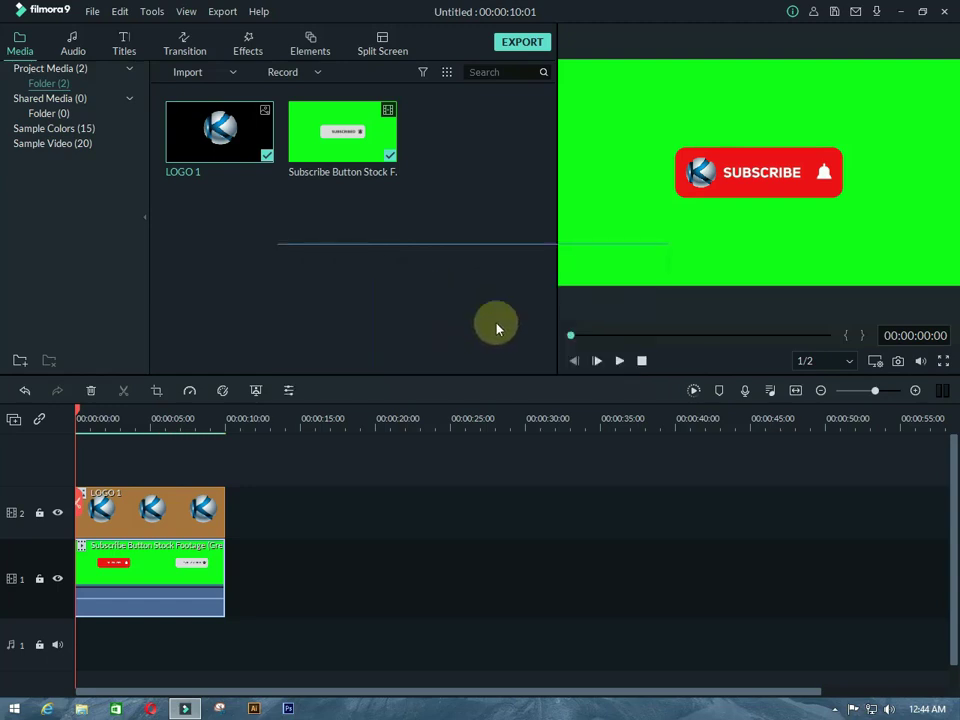
Step: Play the composite full screen twice to check the K logo stays on the button, then stop playback
click(942, 361)
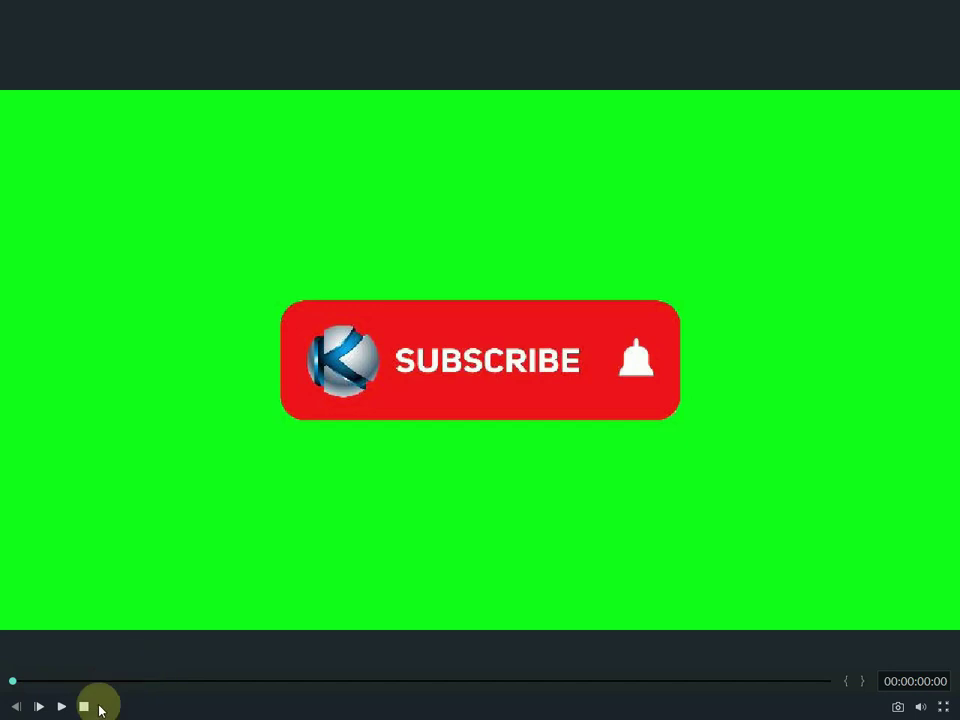
click(60, 706)
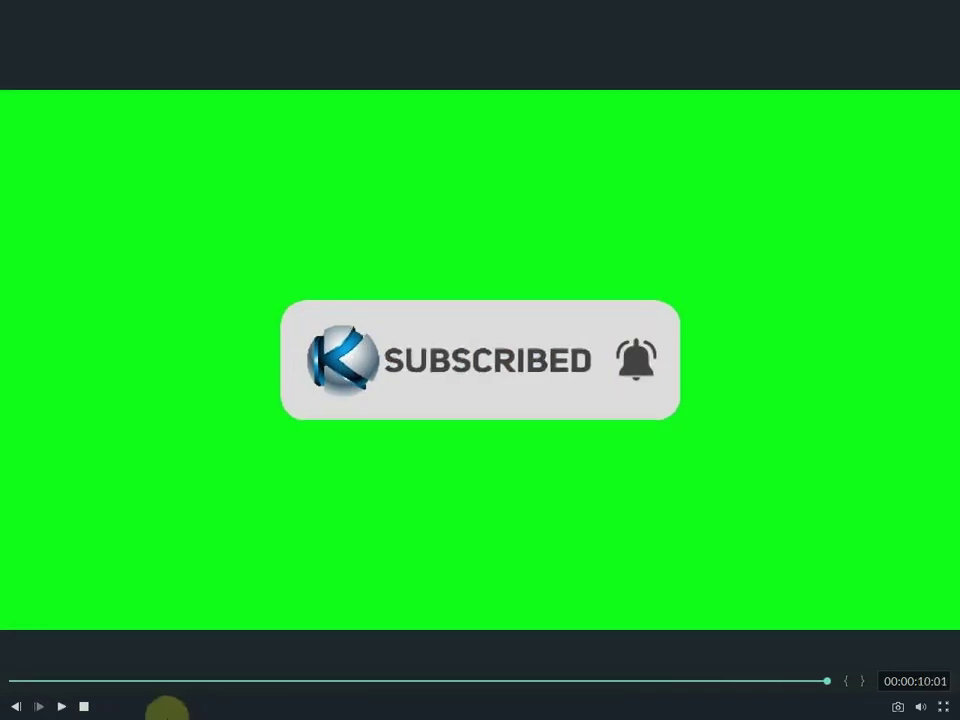
drag(64, 686, 10, 684)
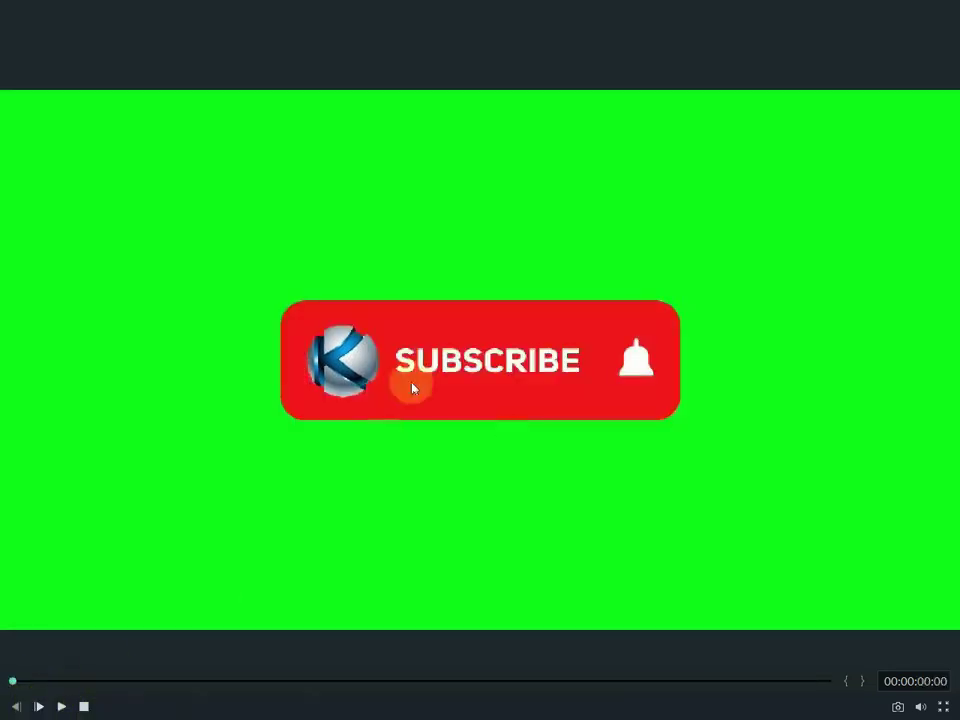
click(57, 709)
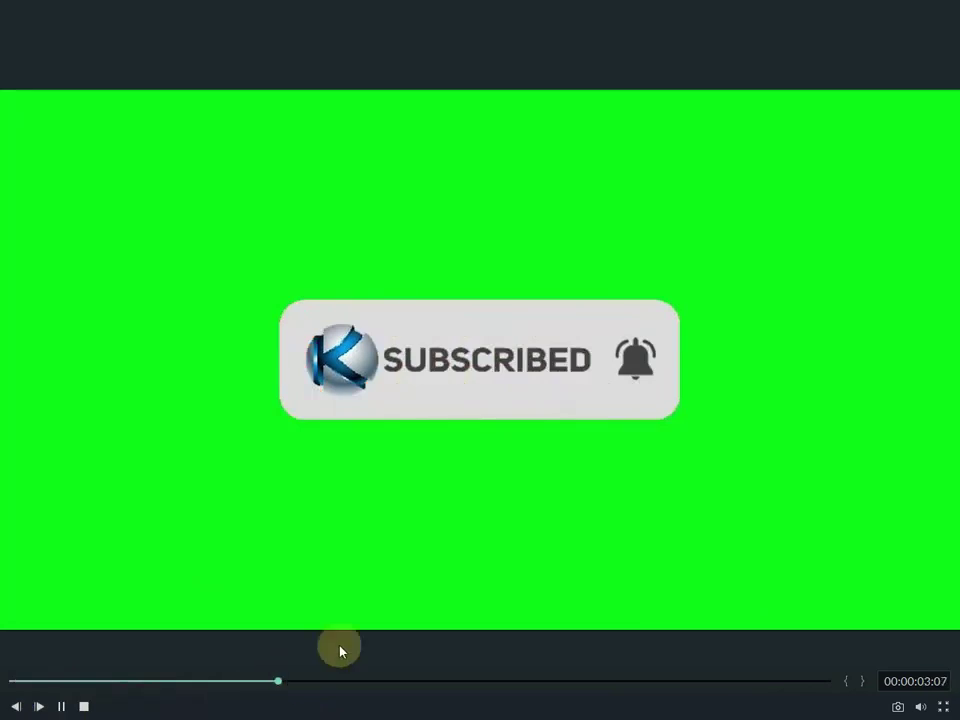
click(941, 705)
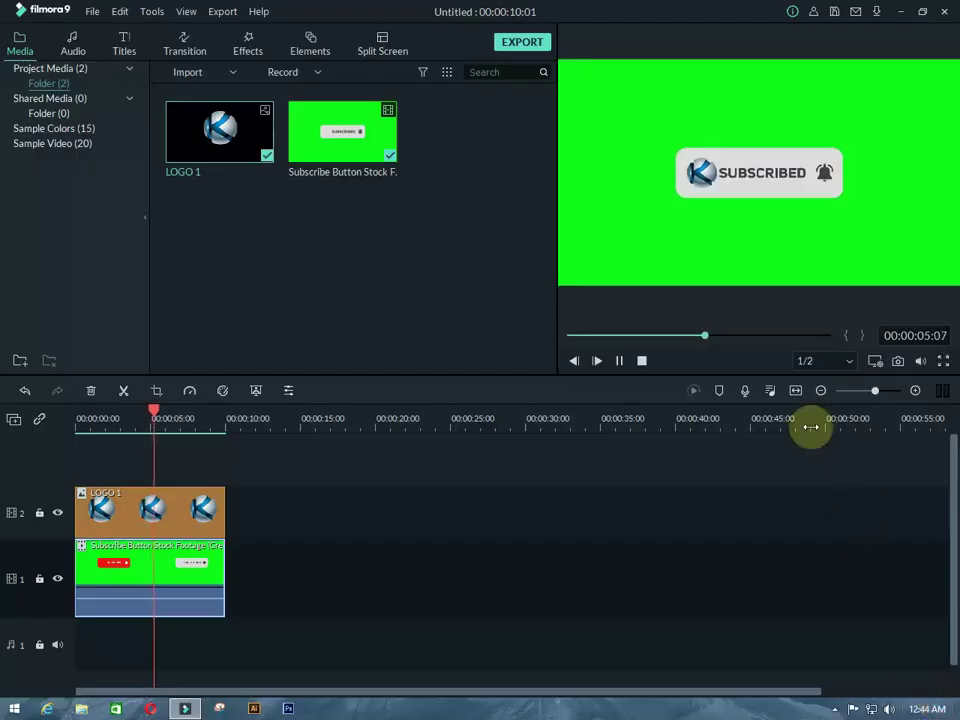
click(615, 368)
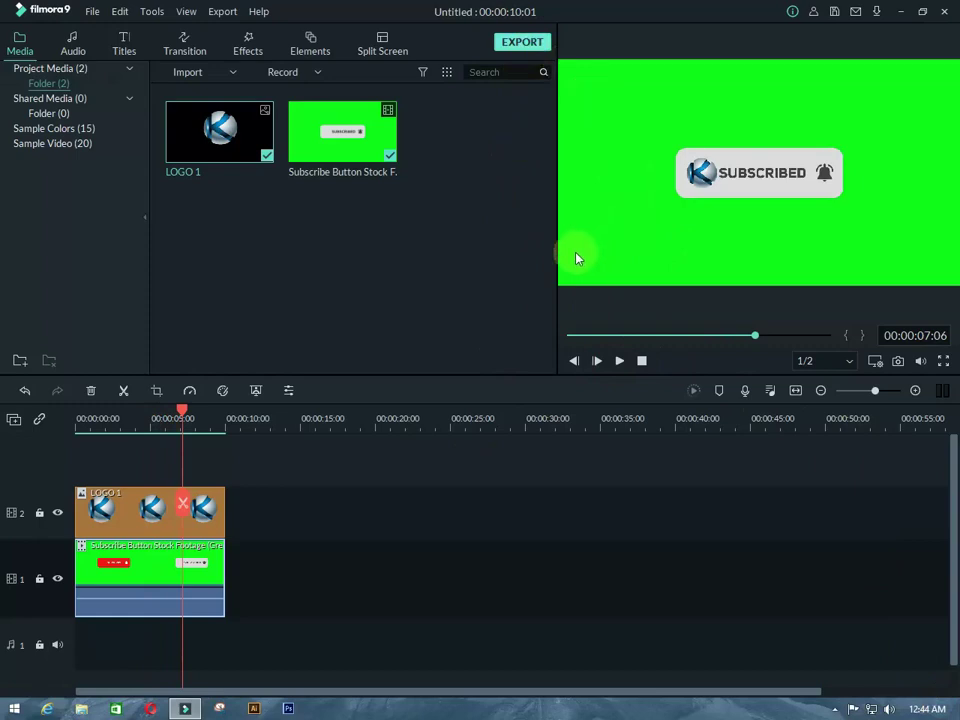
key(ctrl+e)
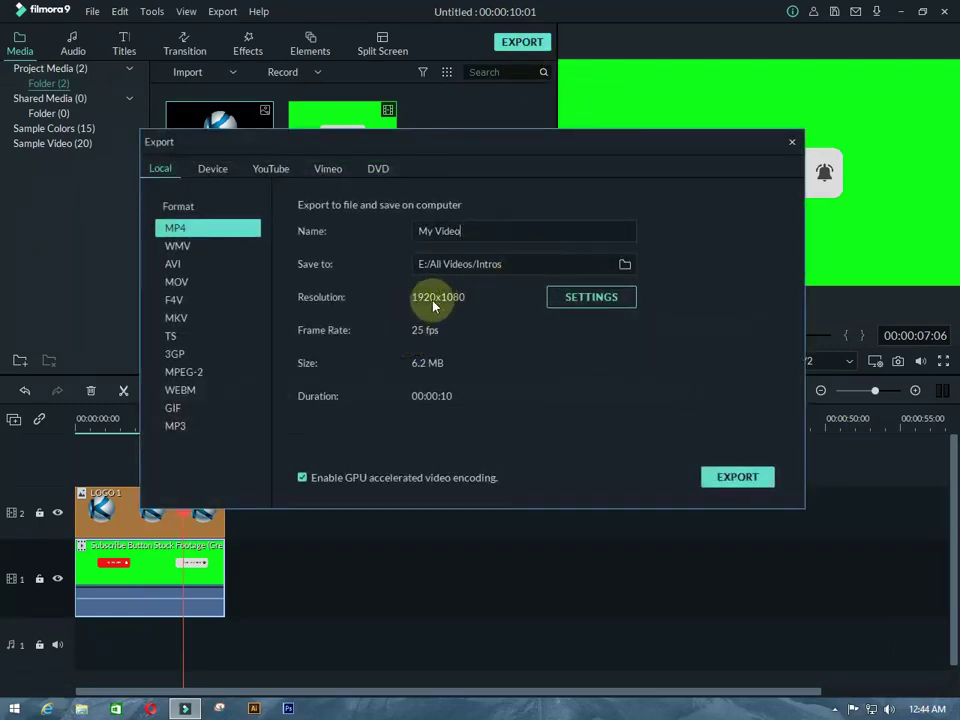
Step: Set the export save location to the Desktop and the frame rate to 30 fps
click(621, 266)
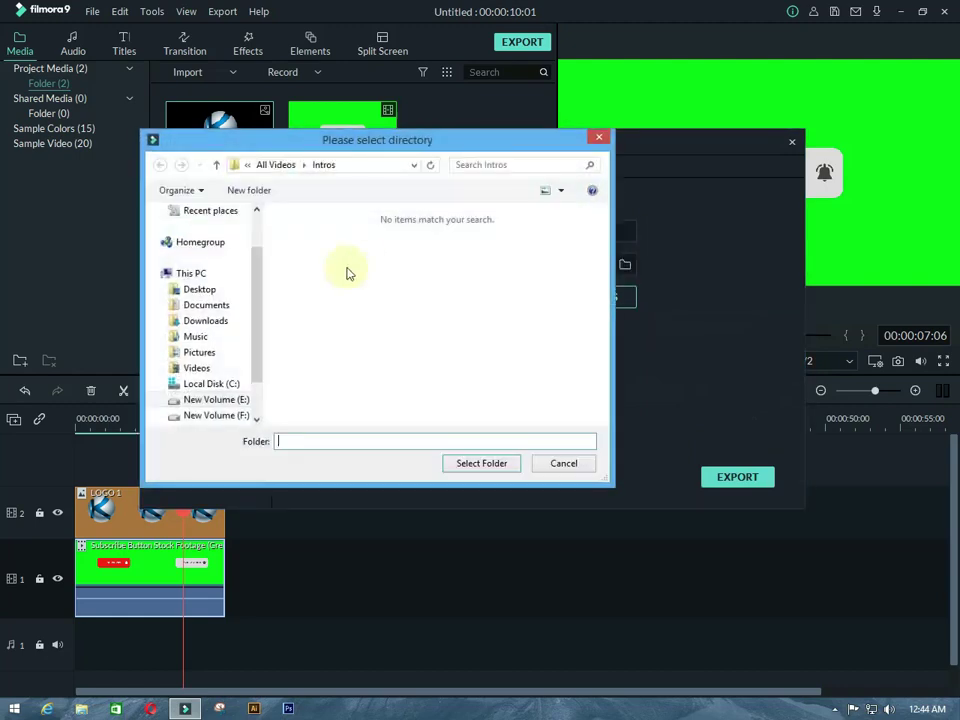
click(199, 289)
click(518, 465)
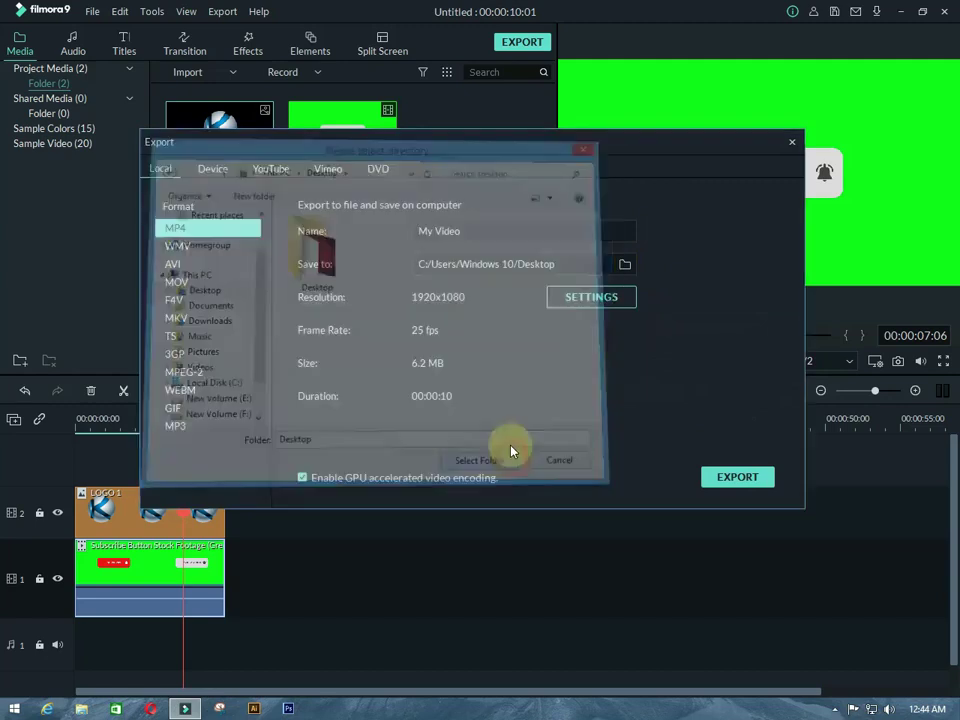
click(568, 297)
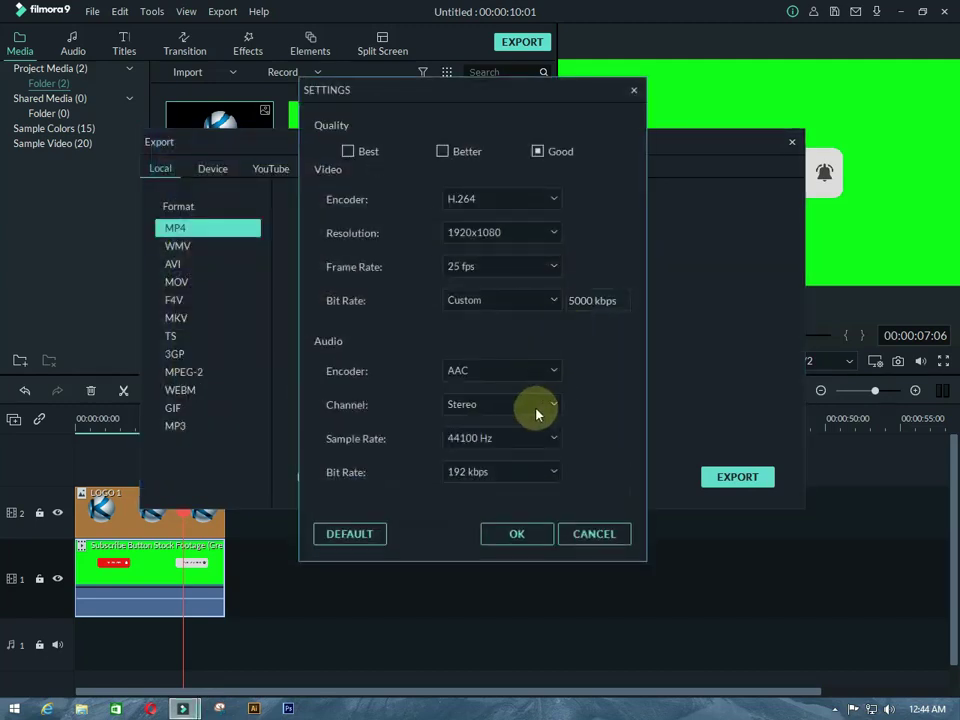
click(518, 270)
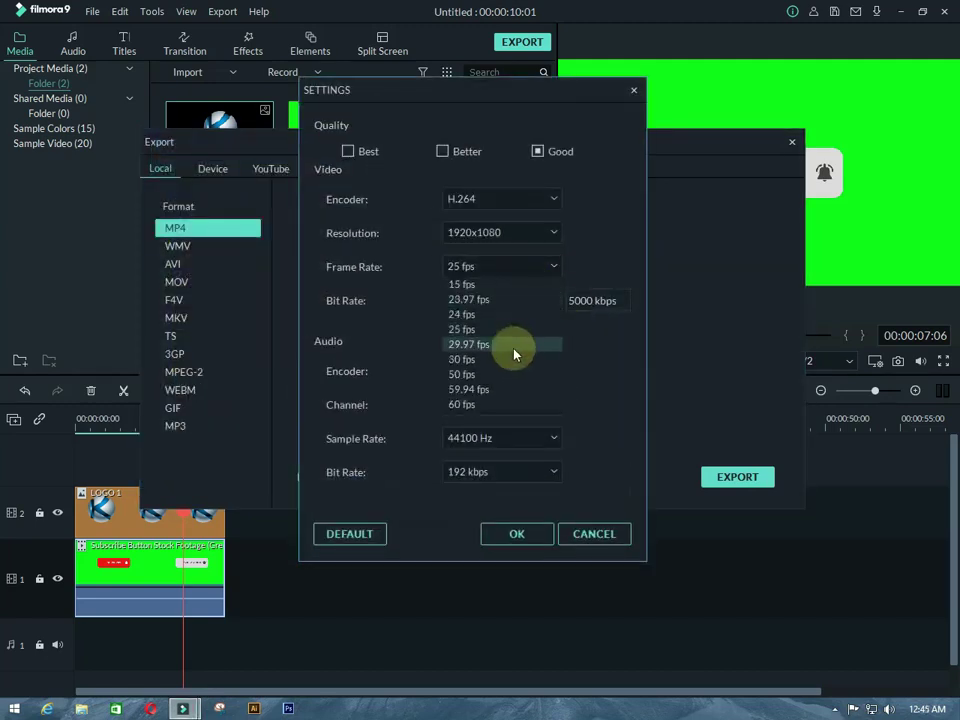
click(512, 356)
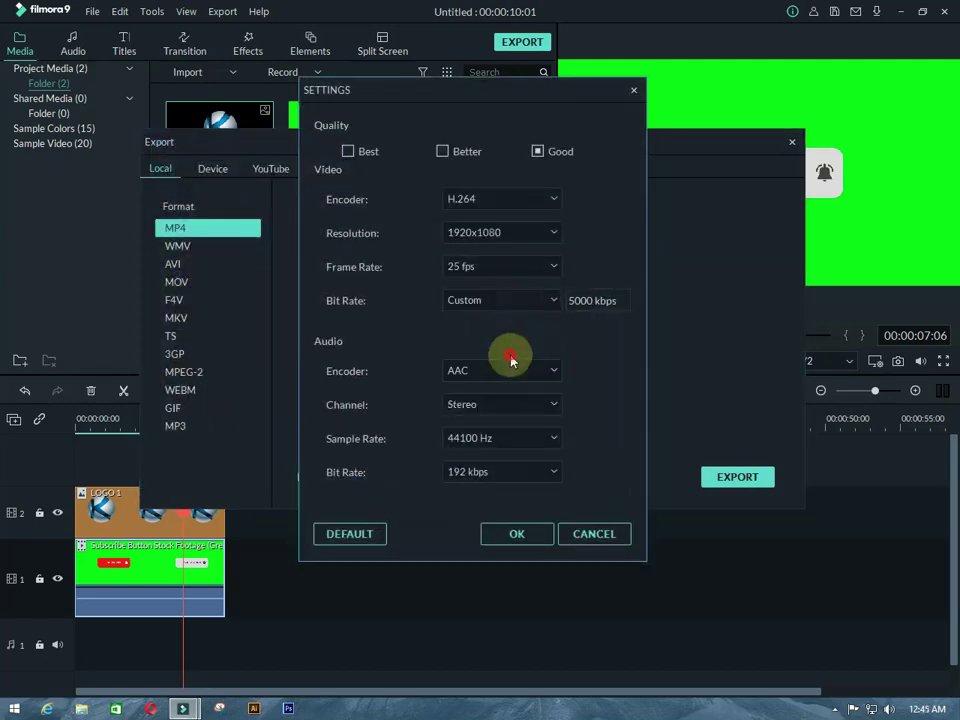
click(532, 533)
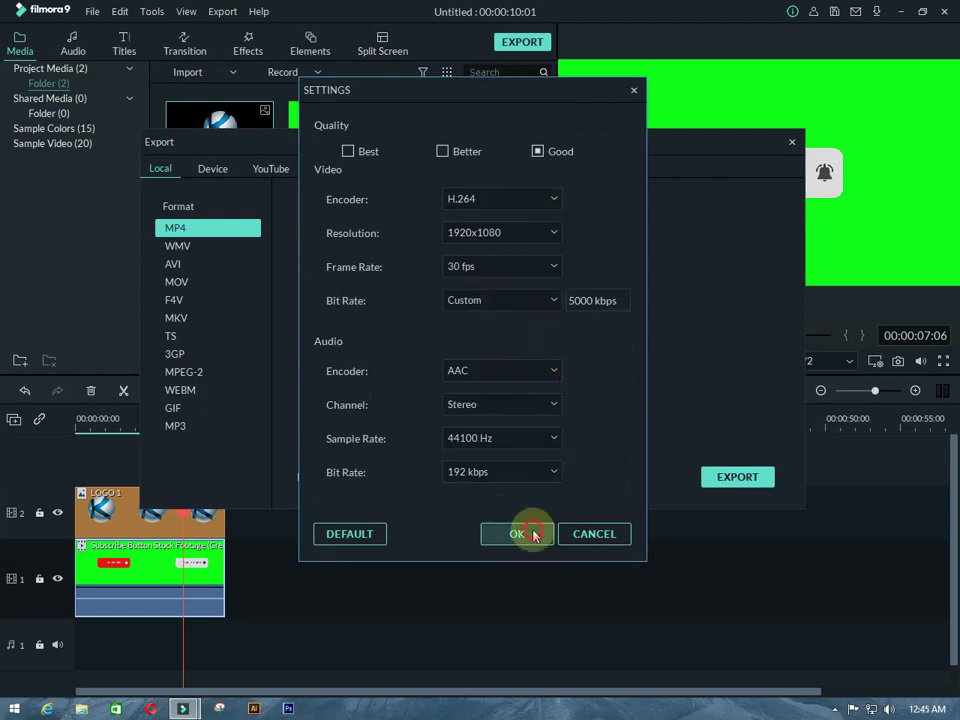
Step: Export My Video.mp4 and close the export window once it finishes
click(737, 474)
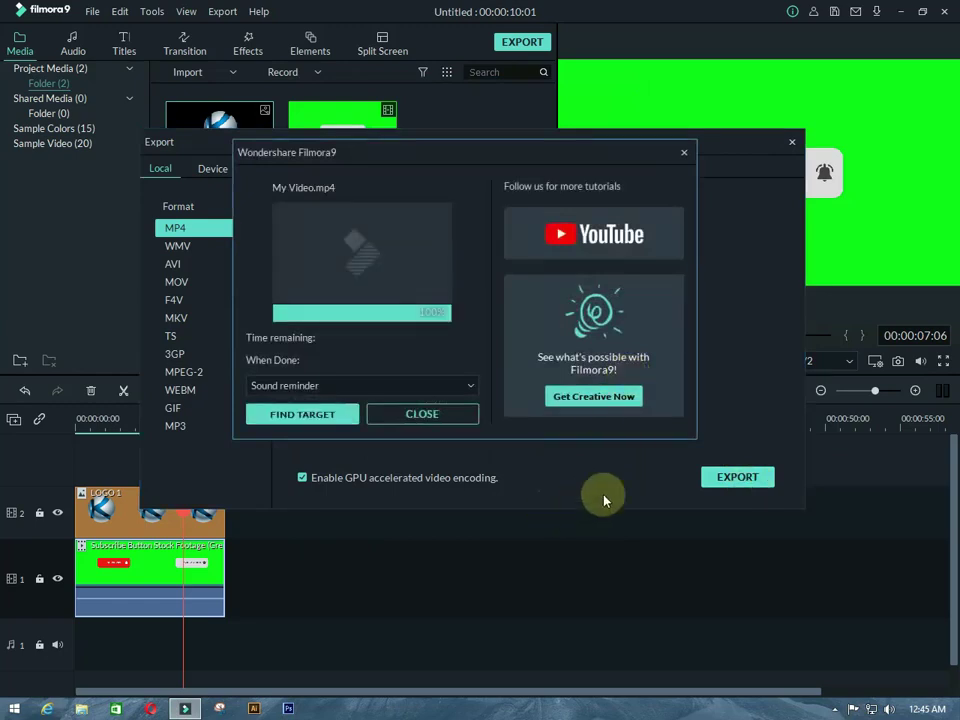
click(463, 416)
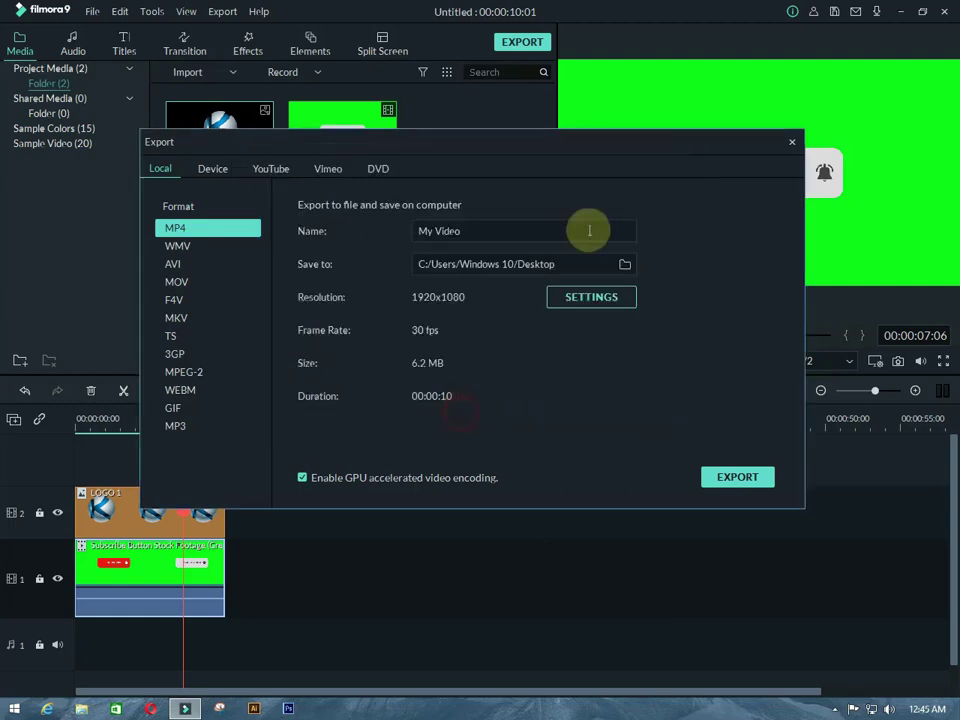
click(791, 146)
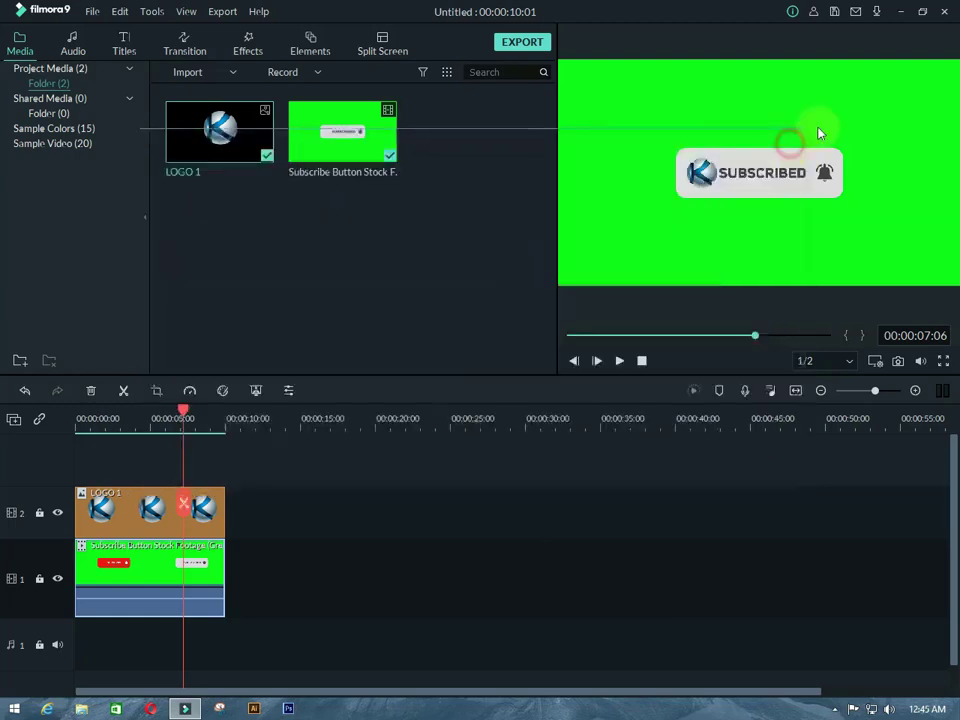
Step: Minimize Filmora, refresh the desktop, and play My Video.mp4 in VLC before closing it
click(897, 12)
right_click(312, 397)
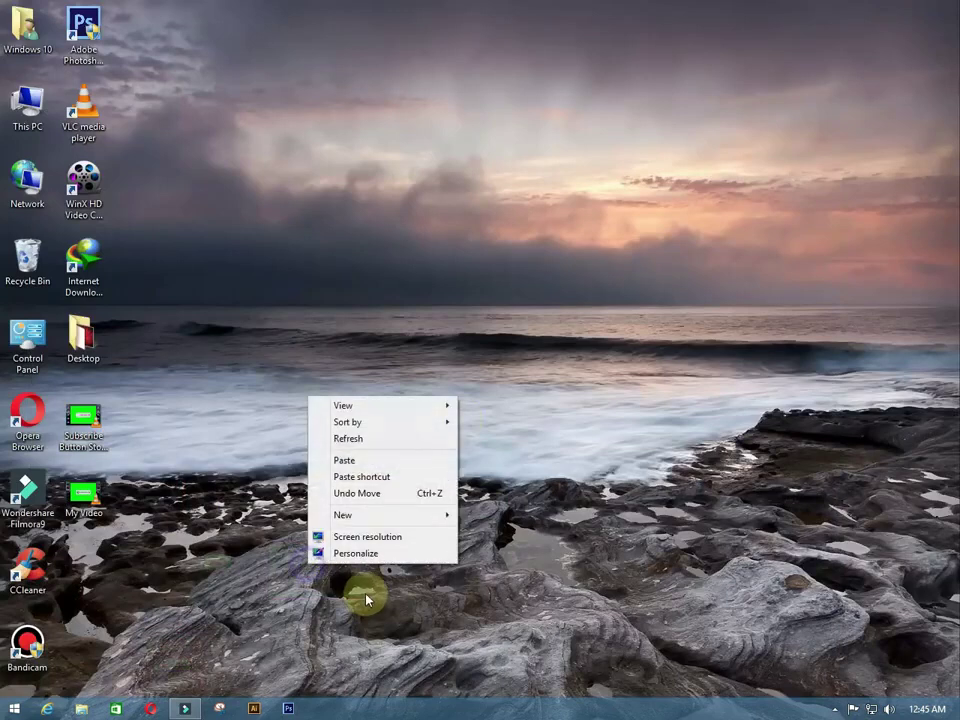
click(369, 438)
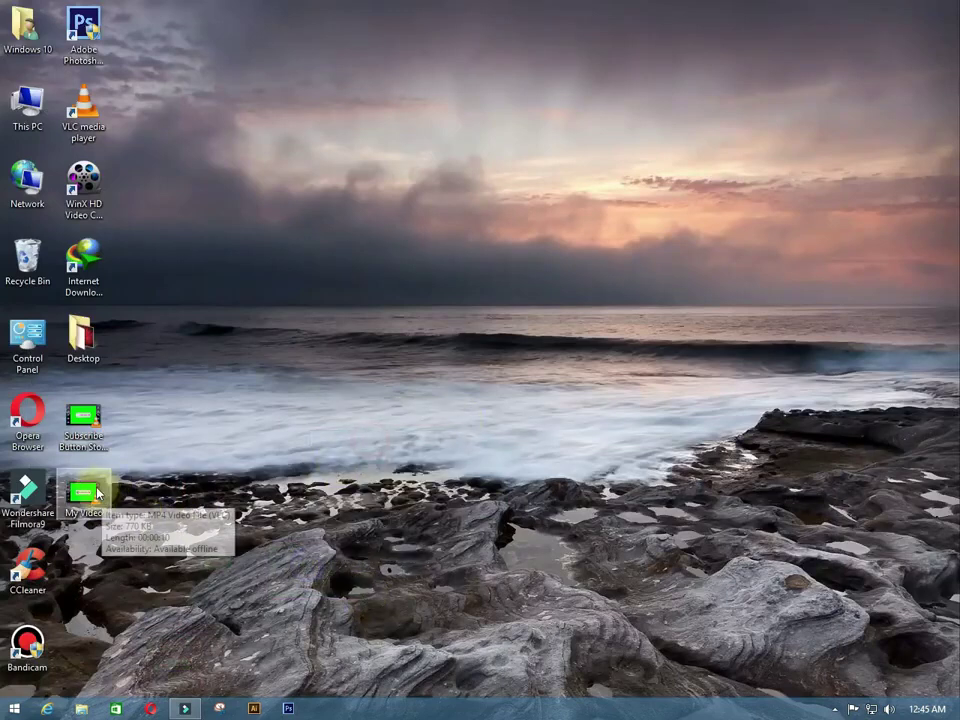
double_click(84, 492)
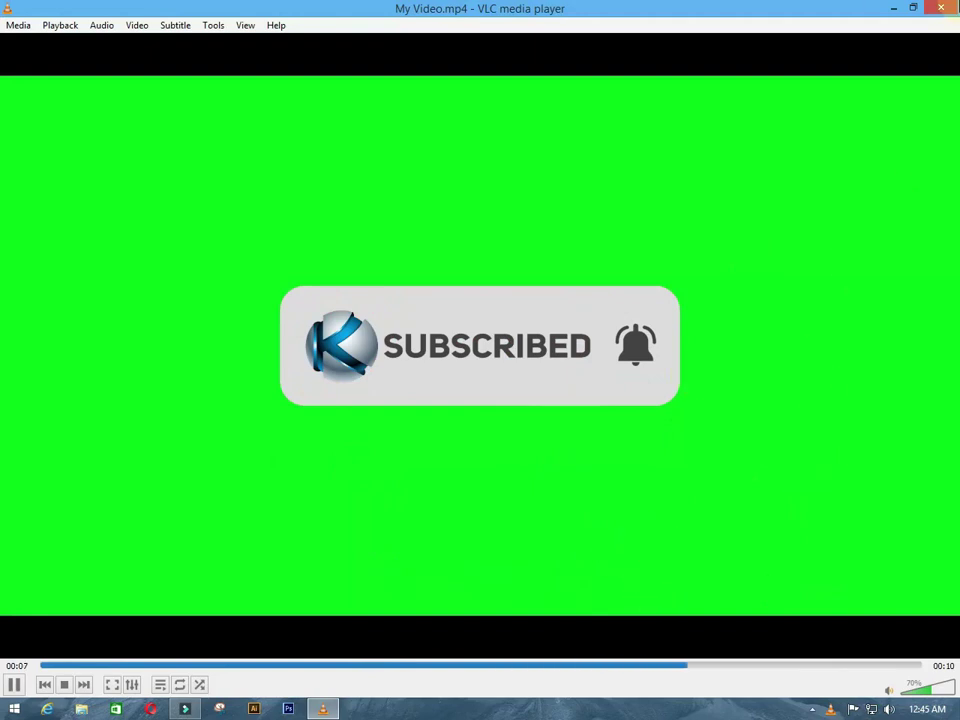
click(940, 7)
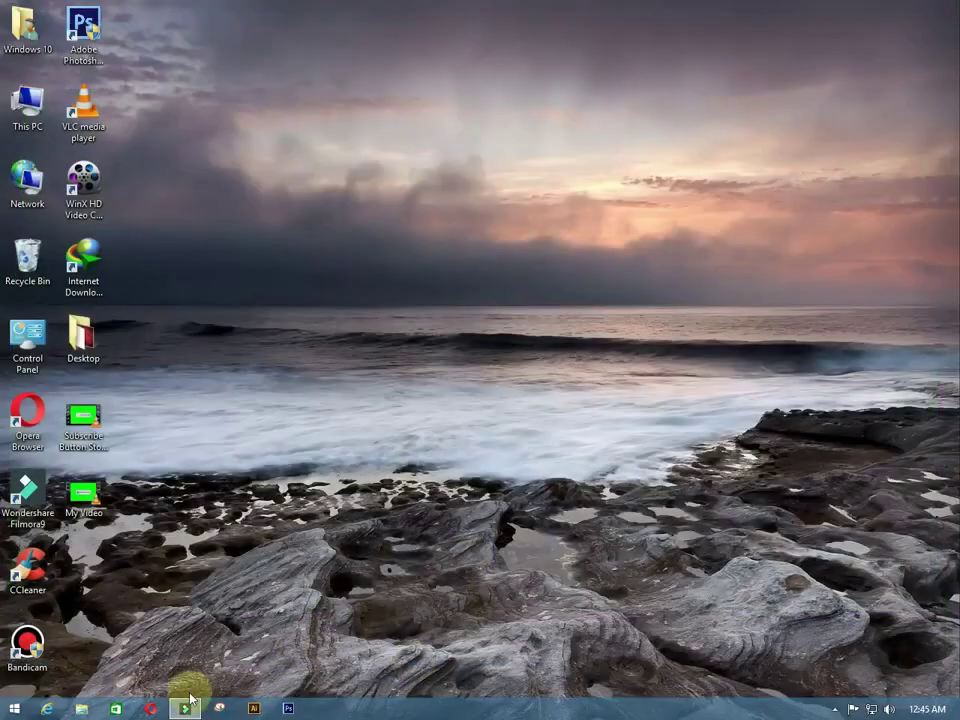
click(219, 708)
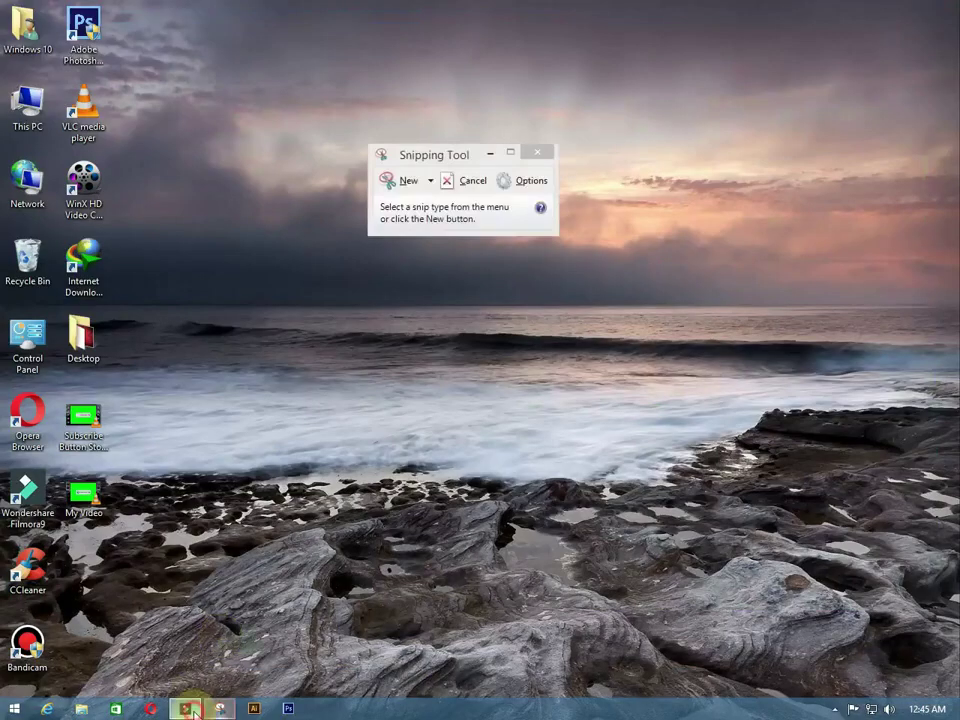
Step: Close Snipping Tool and delete both clips from the Filmora timeline
click(185, 708)
click(219, 708)
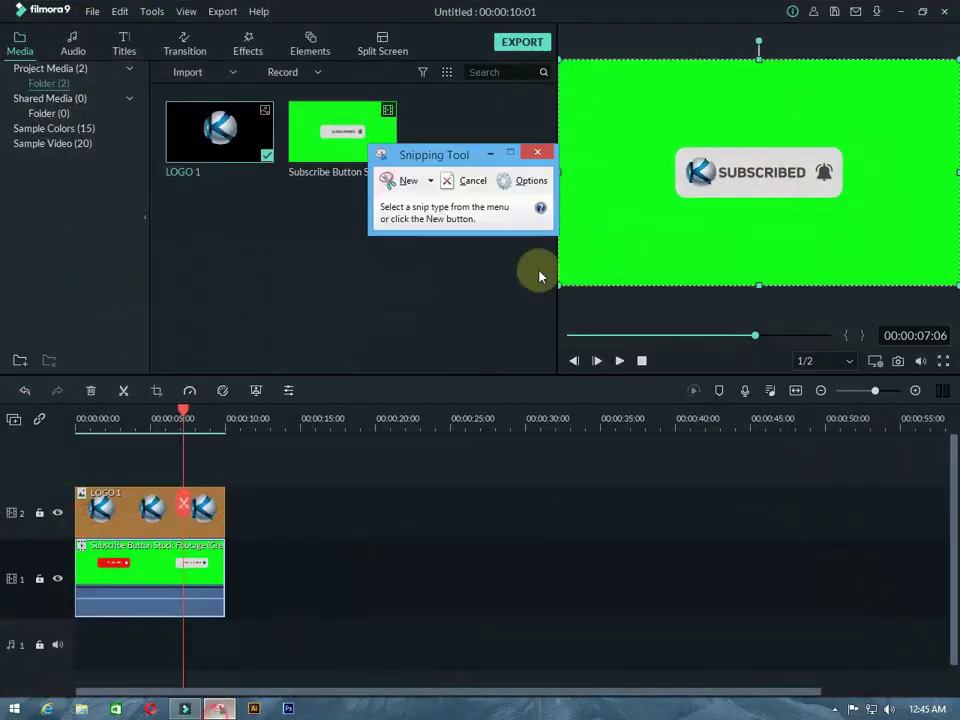
click(538, 155)
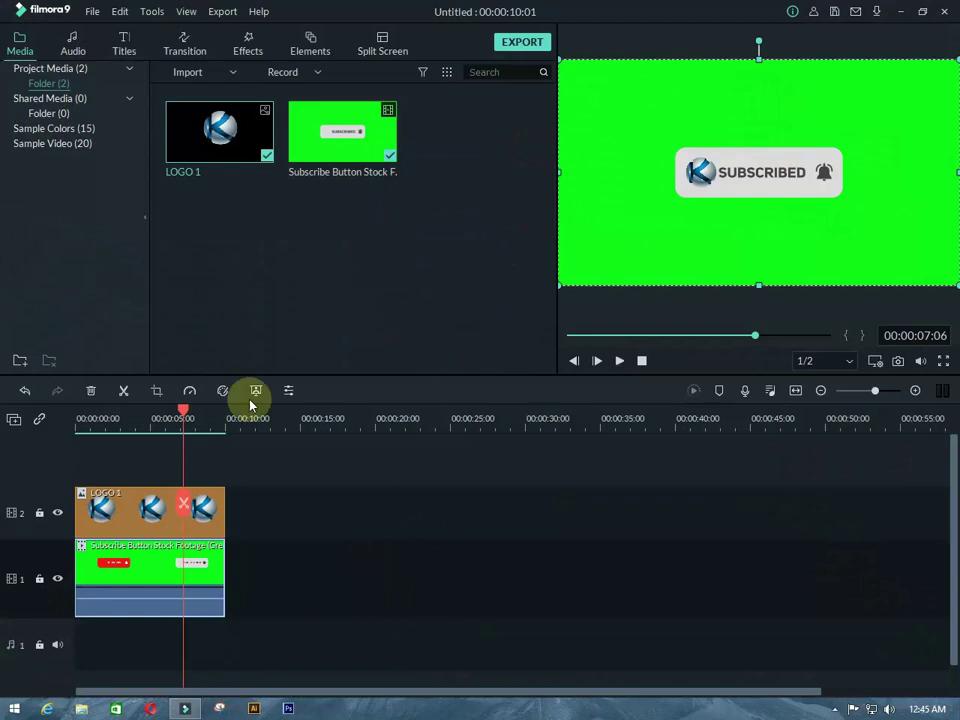
drag(130, 652, 167, 467)
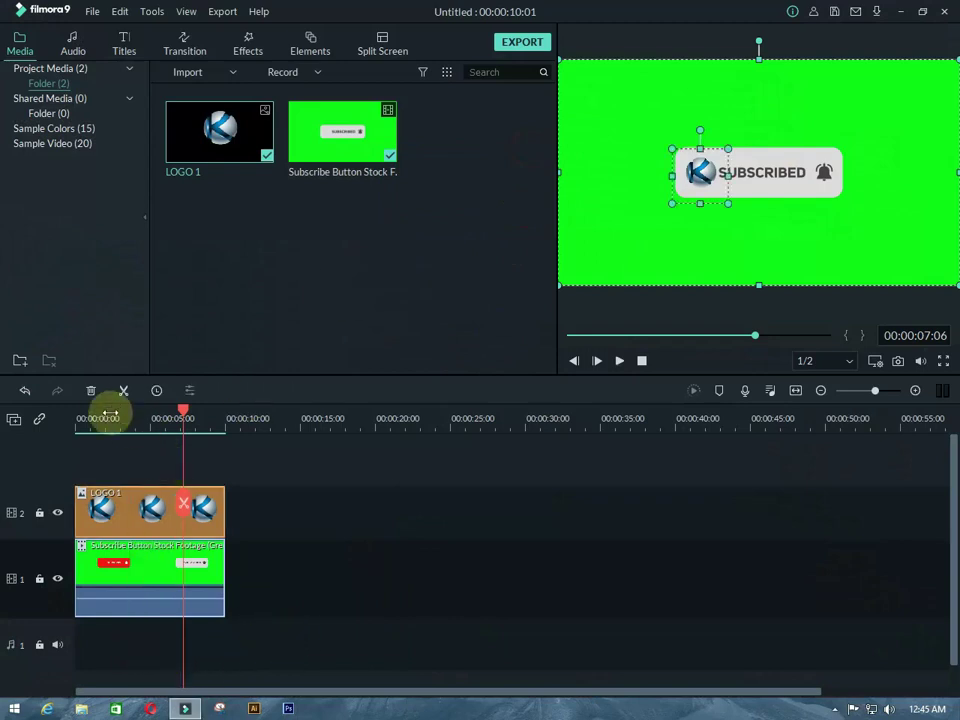
click(90, 390)
Step: Delete both items from the media library, confirming the removal
drag(448, 137, 211, 175)
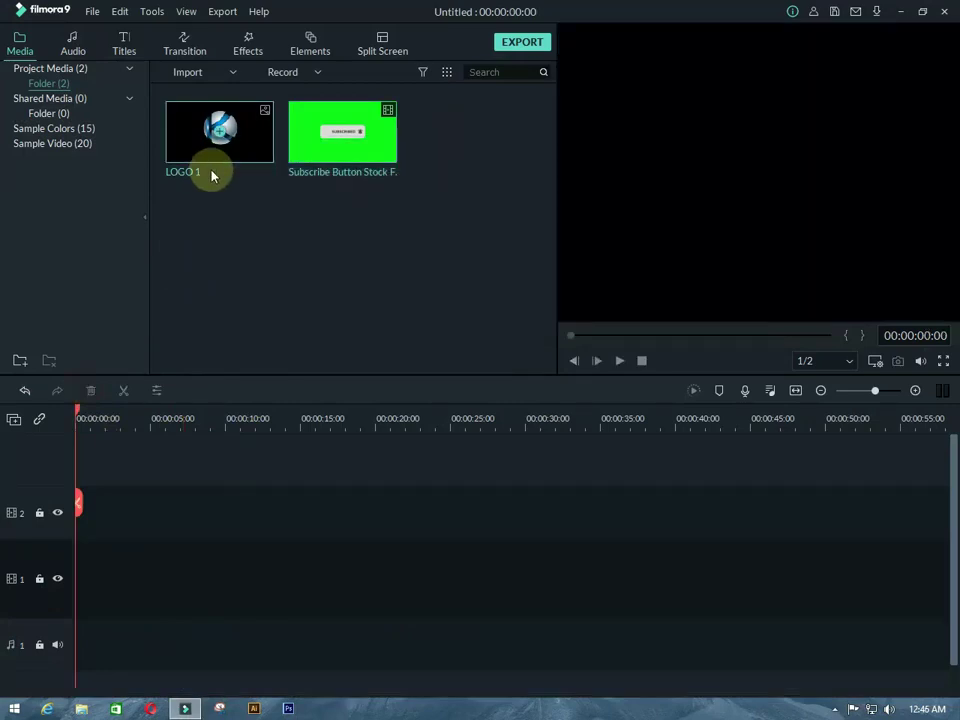
key(Delete)
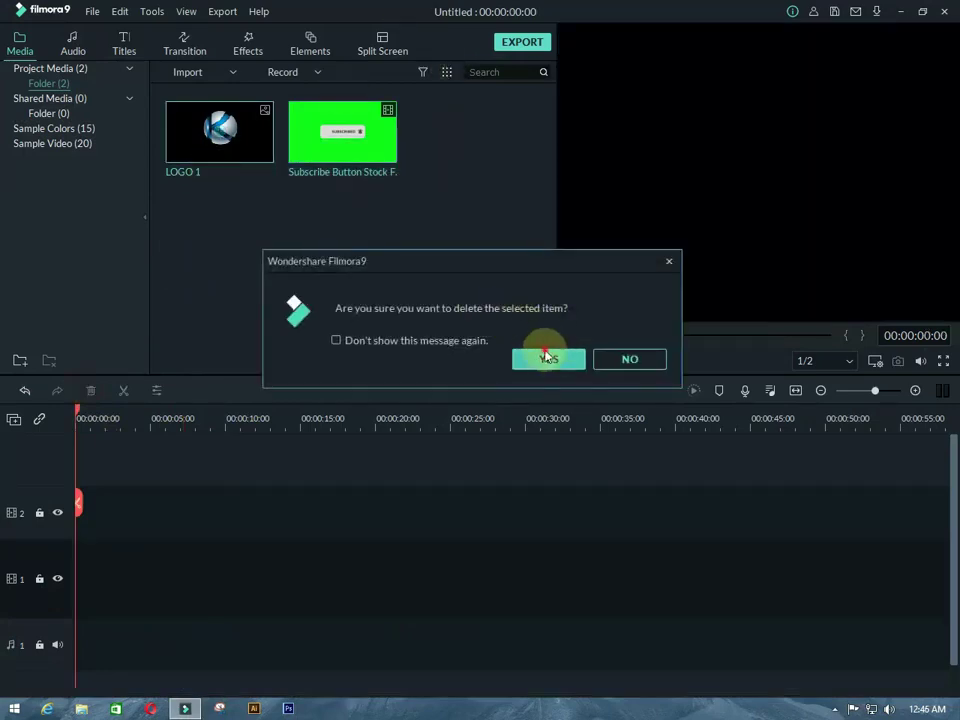
click(546, 357)
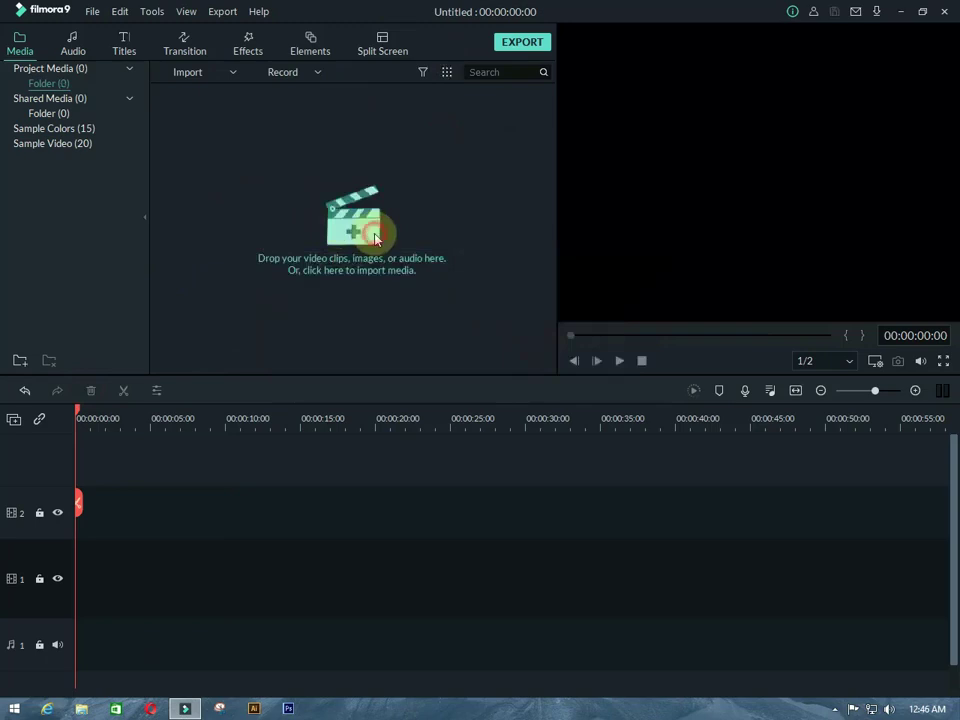
Step: Import the Night - 12128 video from the Desktop, viewing files as large thumbnails
click(376, 239)
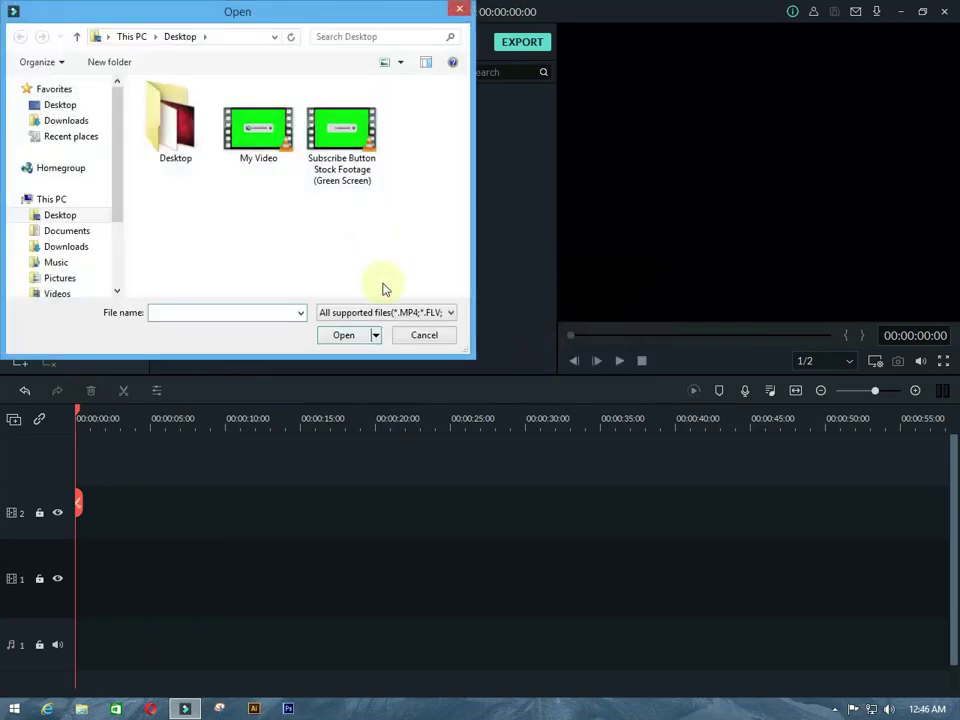
double_click(193, 129)
click(390, 63)
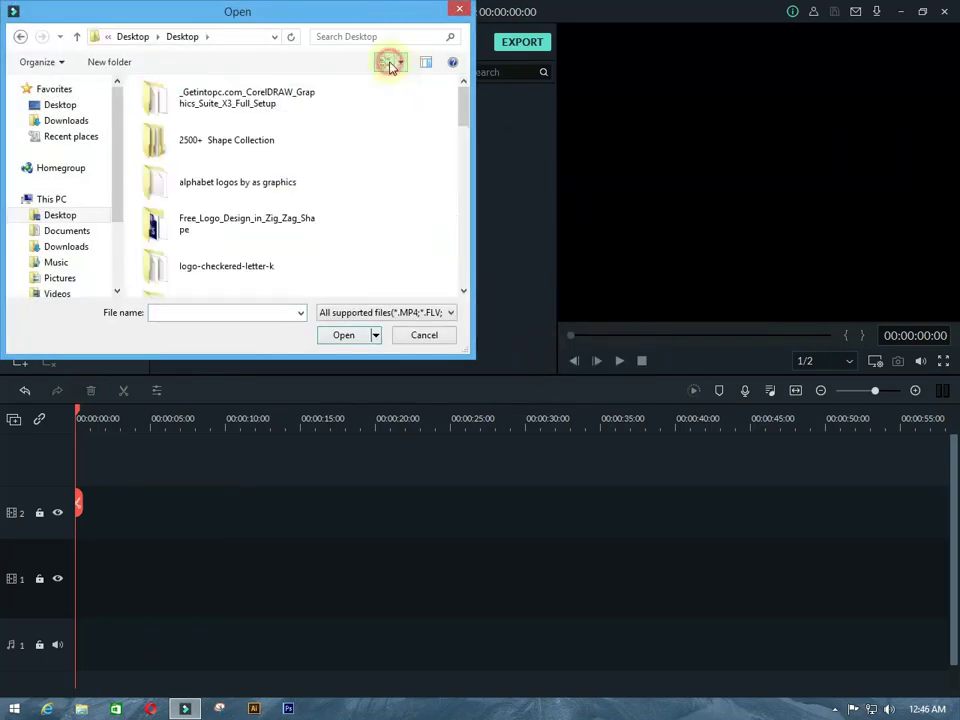
click(390, 63)
click(390, 63)
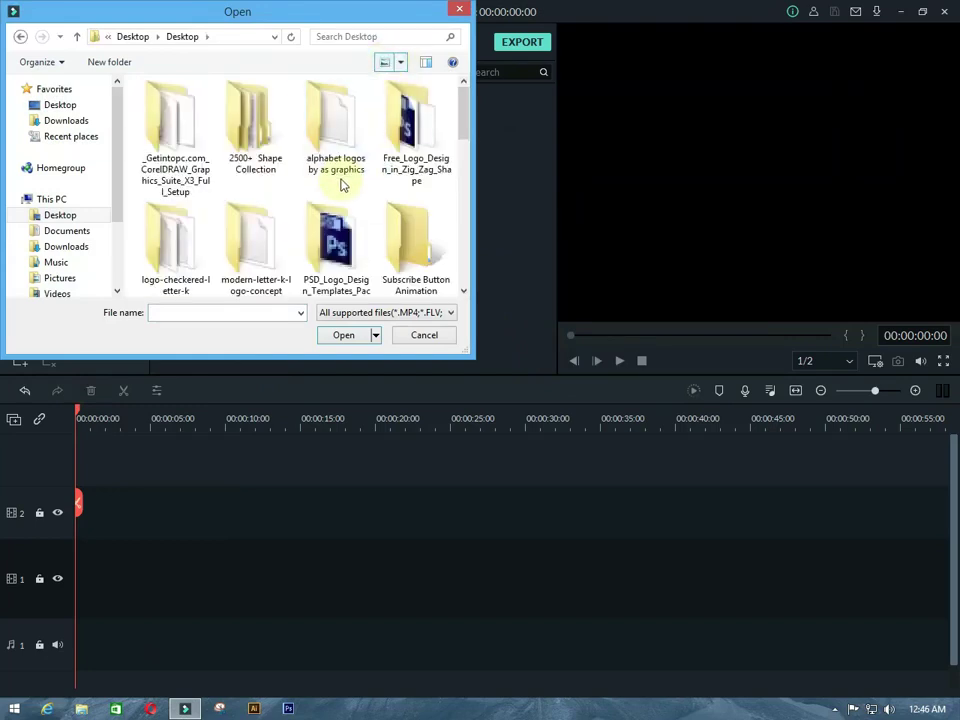
click(465, 154)
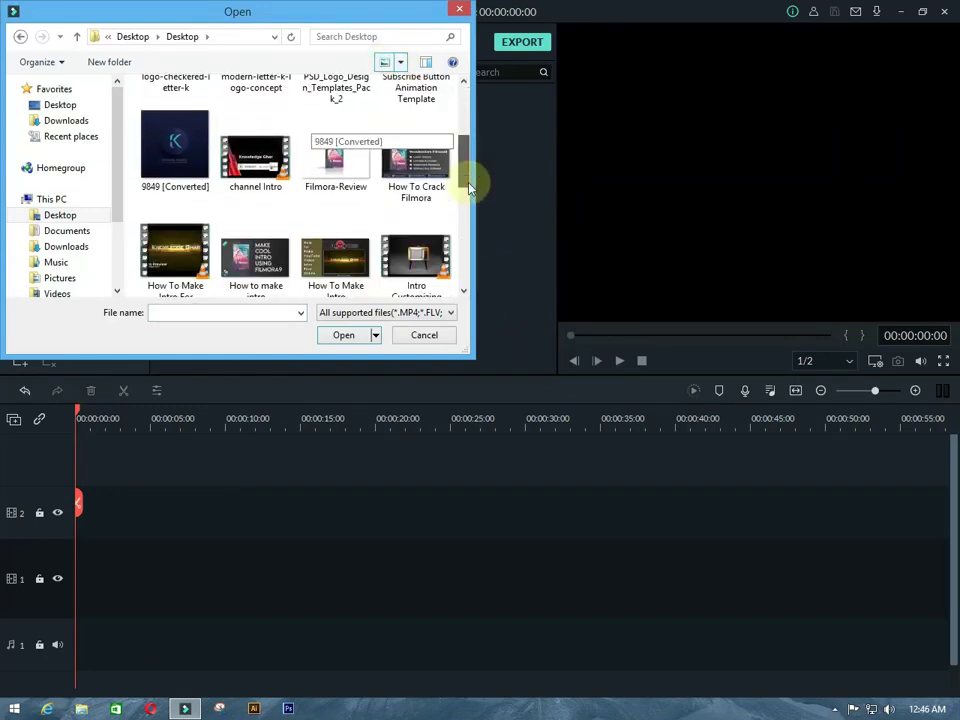
drag(469, 195, 471, 229)
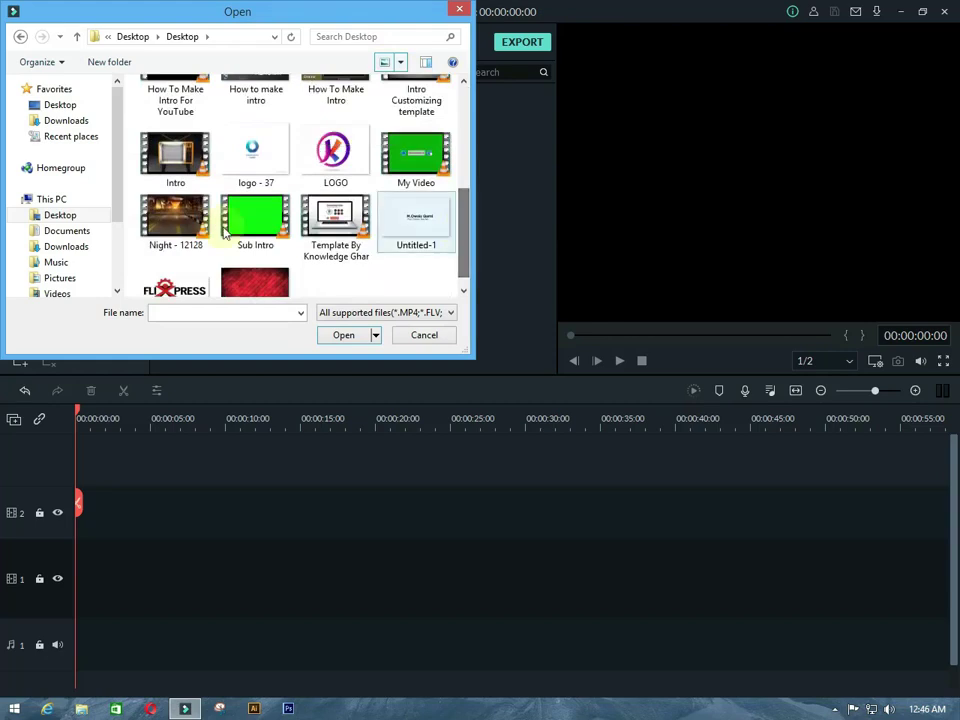
double_click(147, 232)
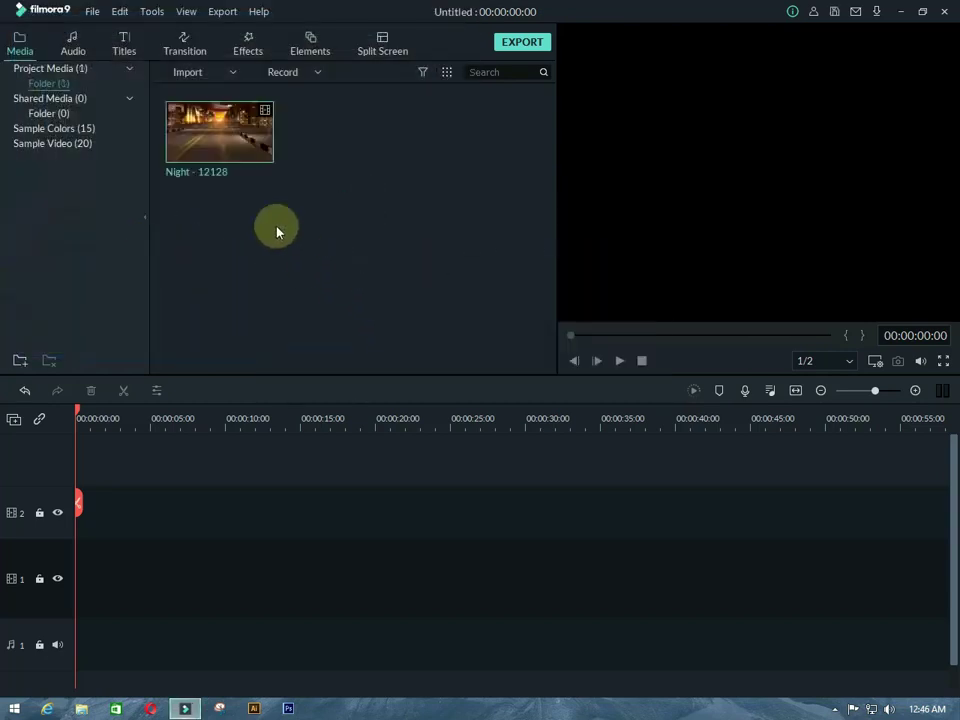
Step: Place Night - 12128 on track 1, keeping the 1920 x 1080 25fps project settings
drag(255, 143, 86, 572)
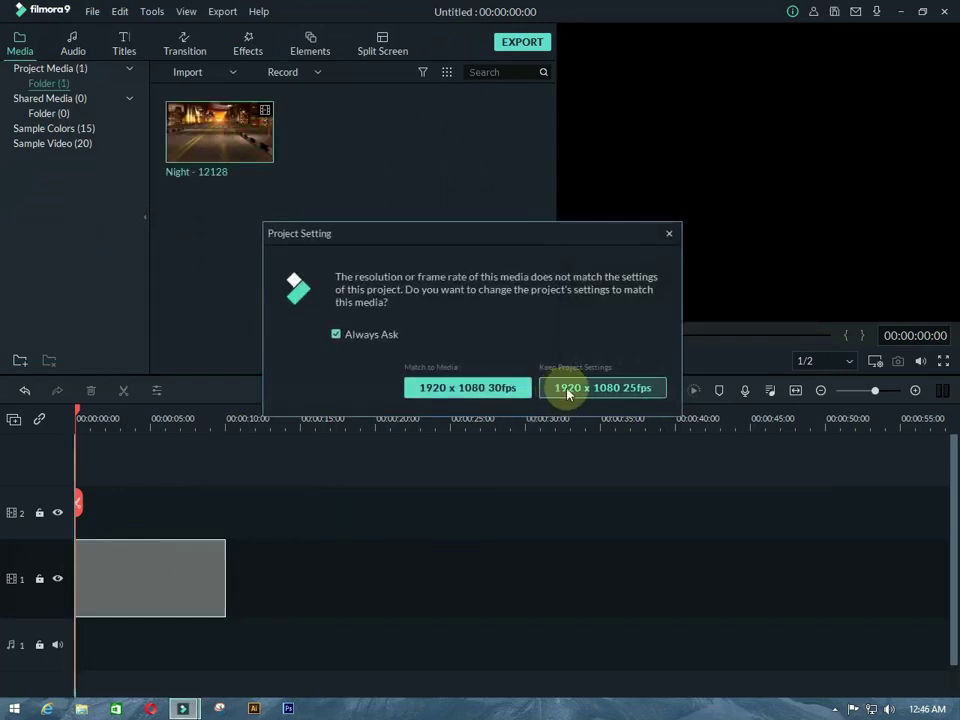
click(574, 389)
click(189, 83)
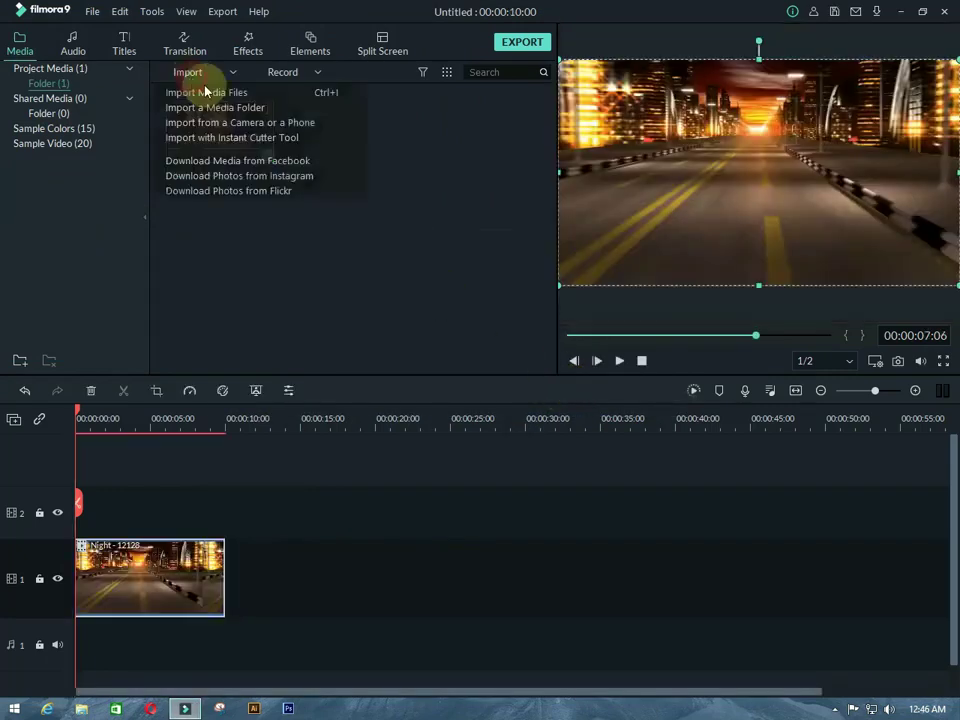
Step: Import My Video from the Desktop and drop it on track 2 at the start
click(214, 92)
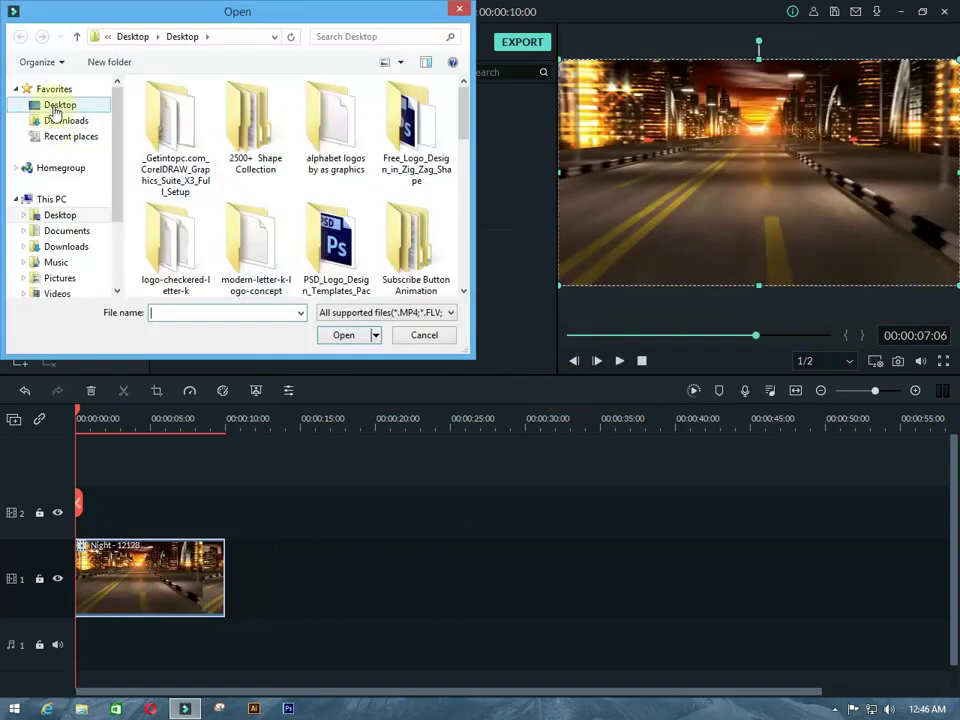
click(52, 104)
scroll(464, 207, down, 3)
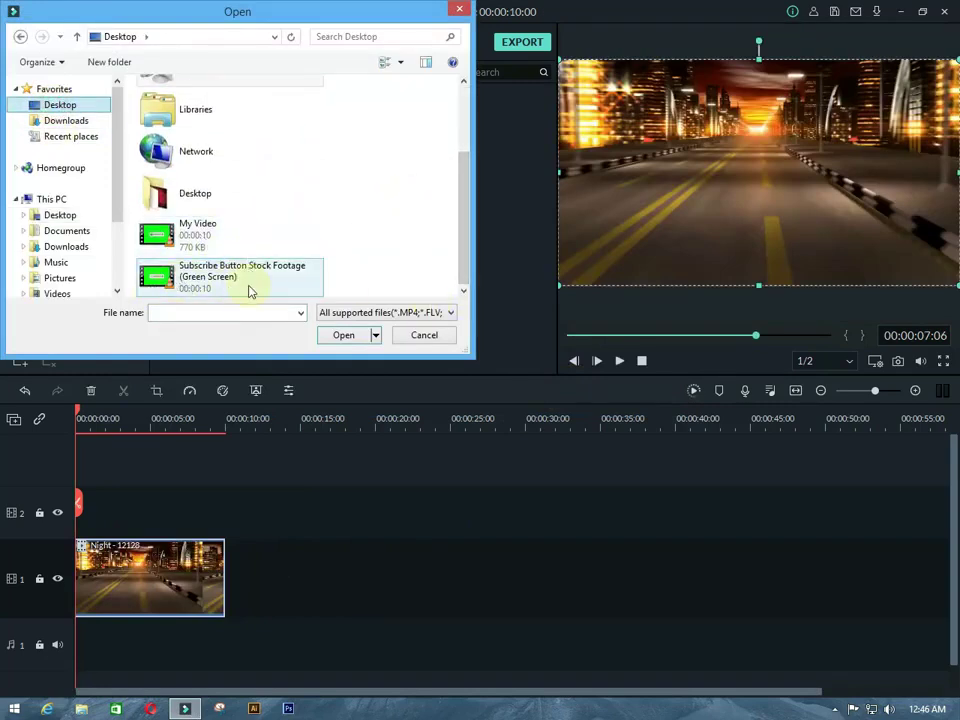
double_click(241, 245)
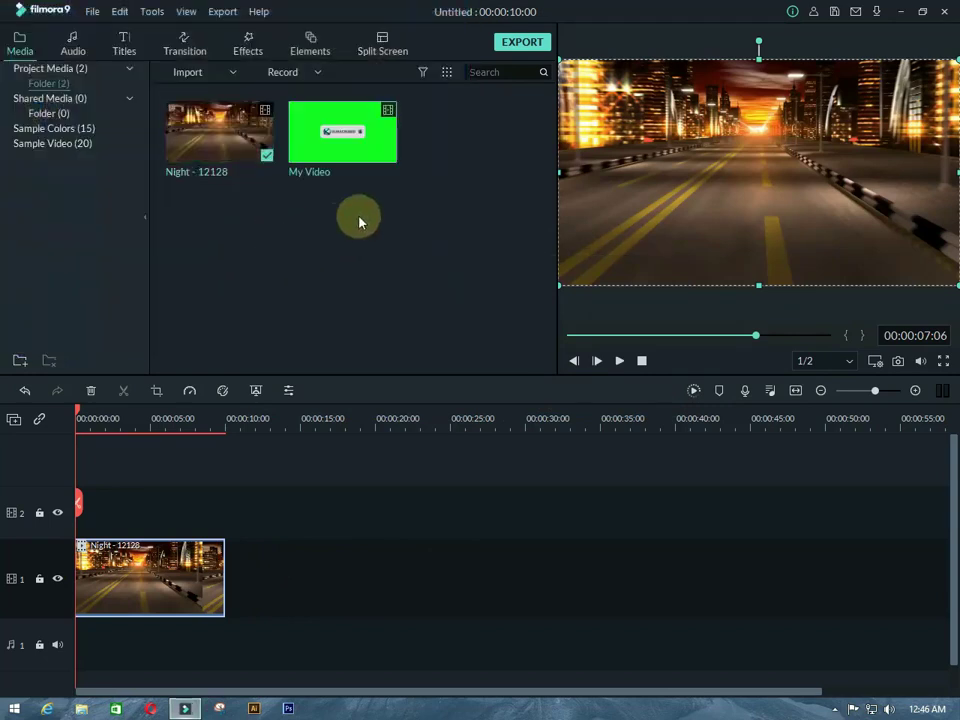
drag(360, 158, 87, 520)
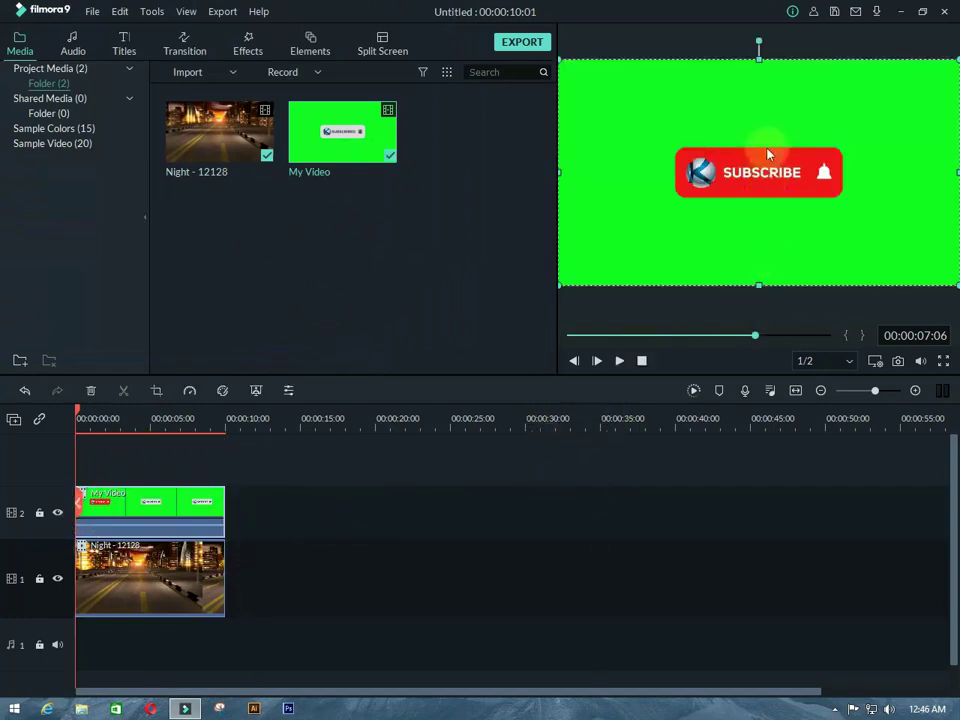
Step: Select the My Video clip on track 2 and open its green screen settings
click(165, 510)
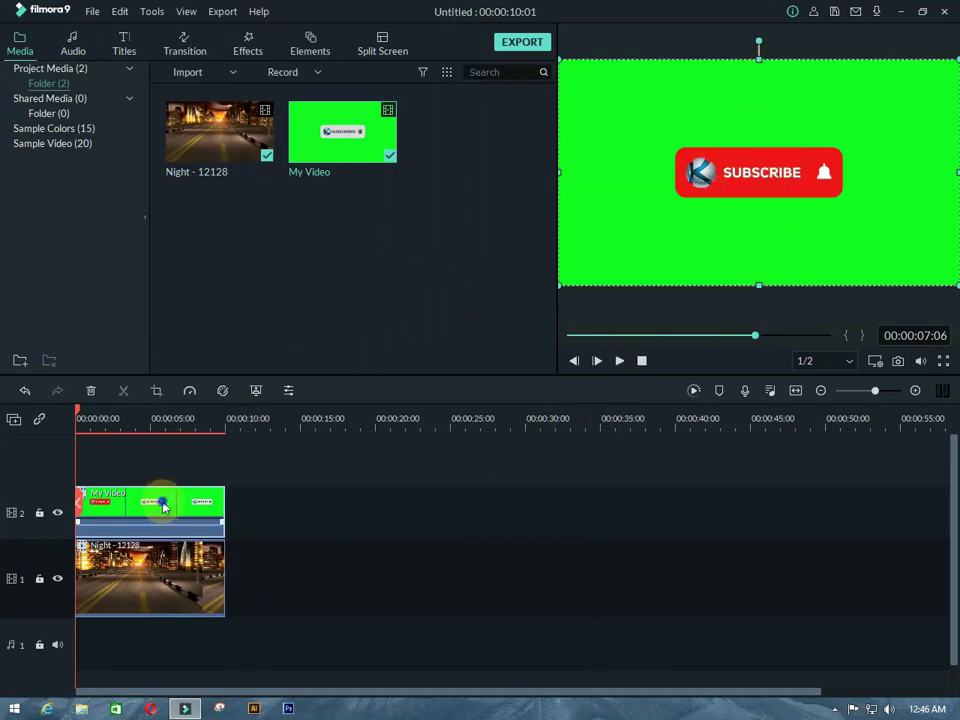
right_click(165, 508)
click(279, 378)
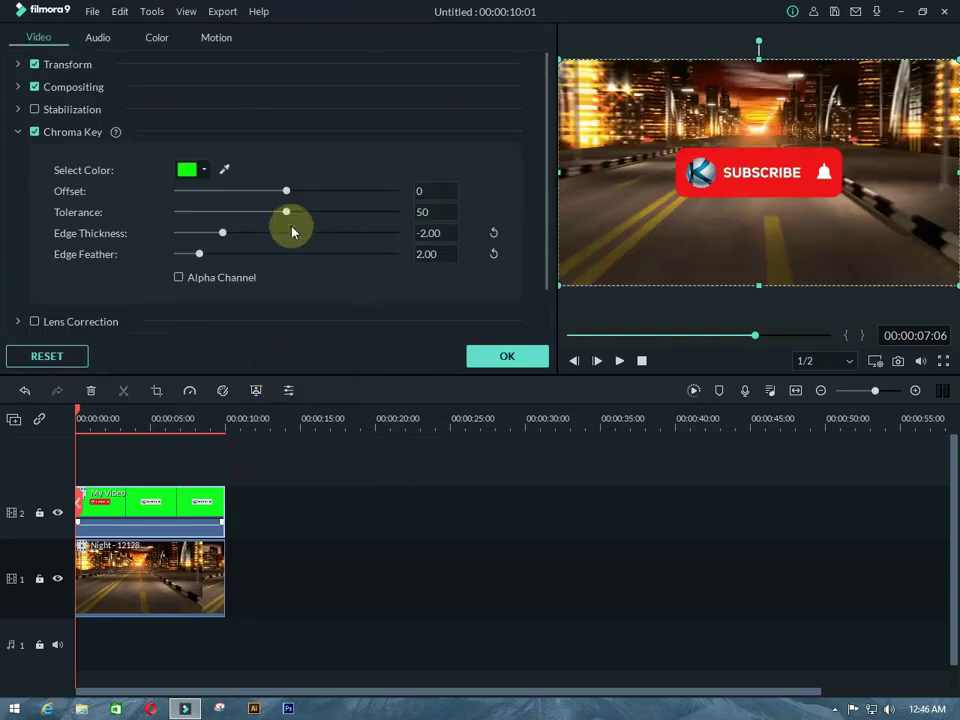
Step: Raise My Video's Chroma Key tolerance to 100 and apply it
drag(287, 211, 340, 215)
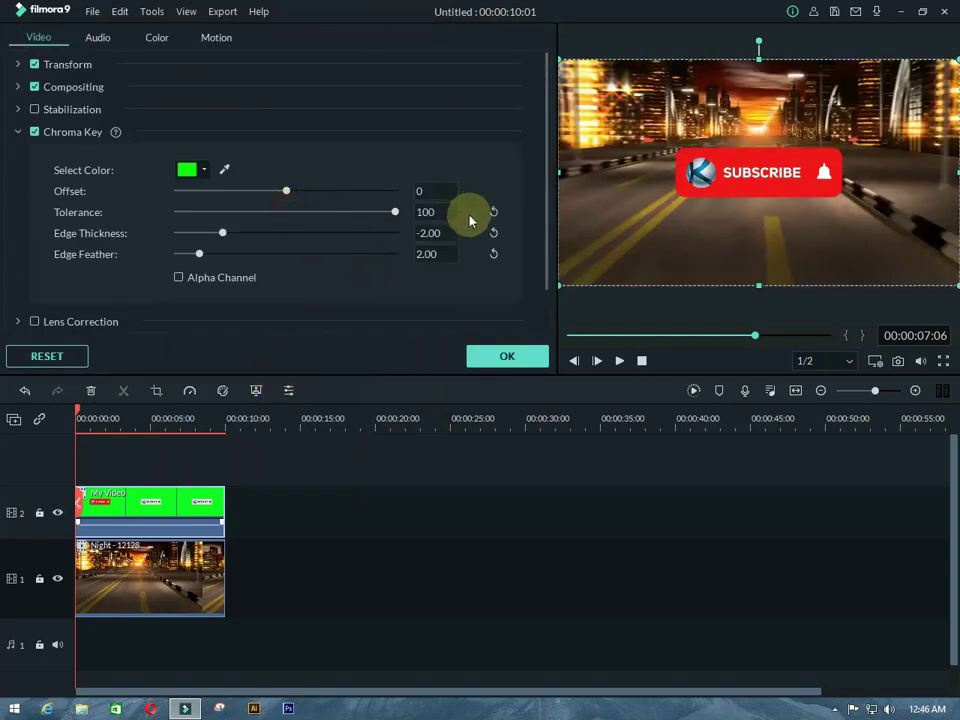
click(512, 355)
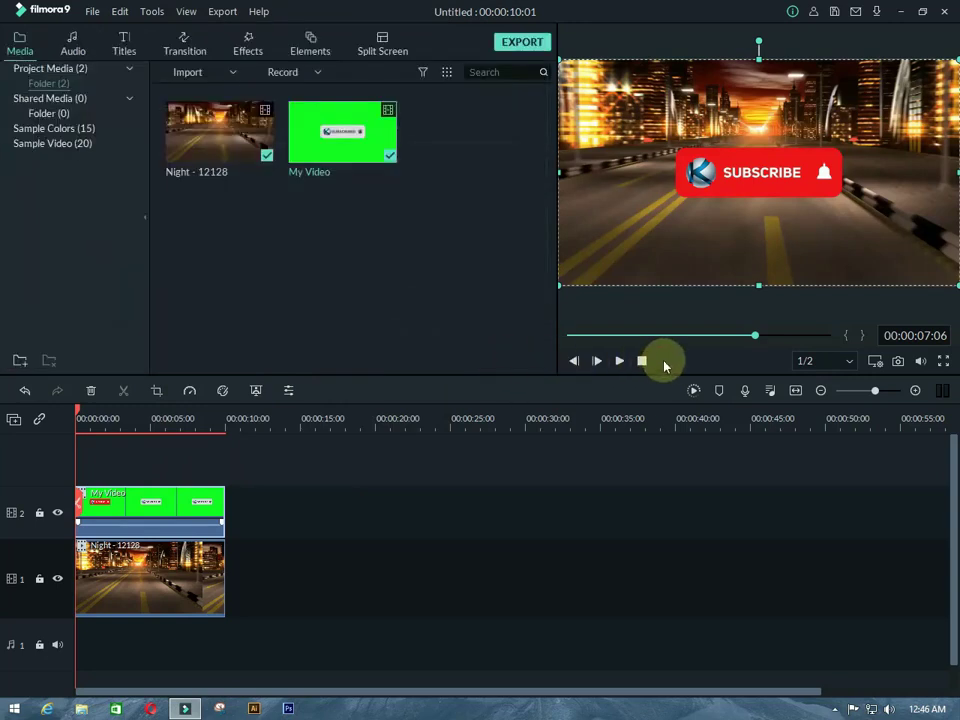
Step: From the start of the preview, move the subscribe overlay lower and shrink it near bottom centre
drag(660, 336, 545, 336)
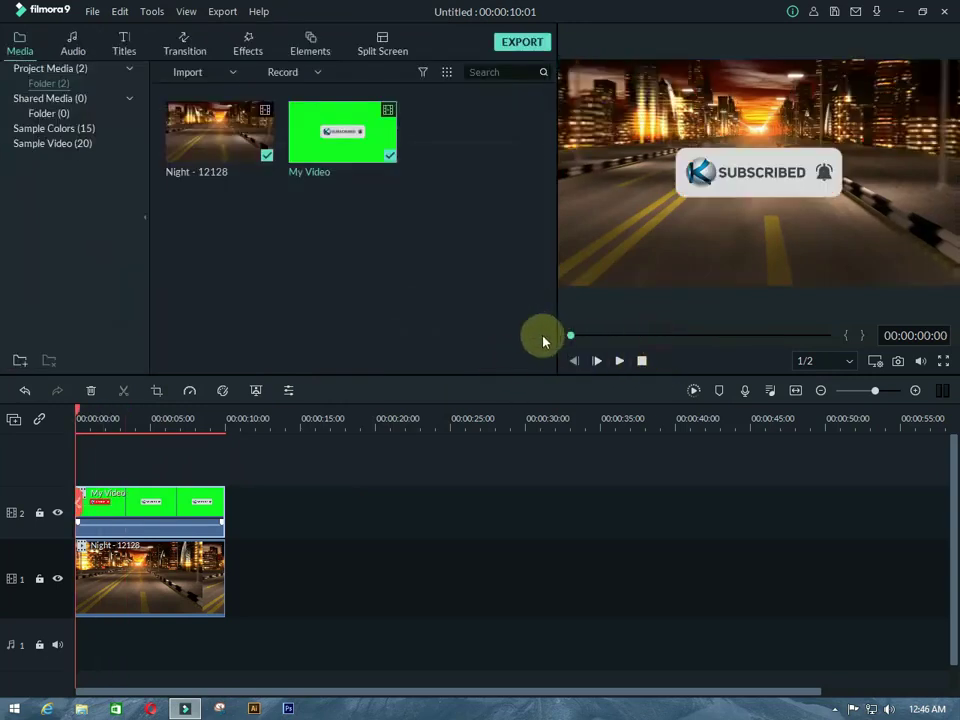
click(769, 169)
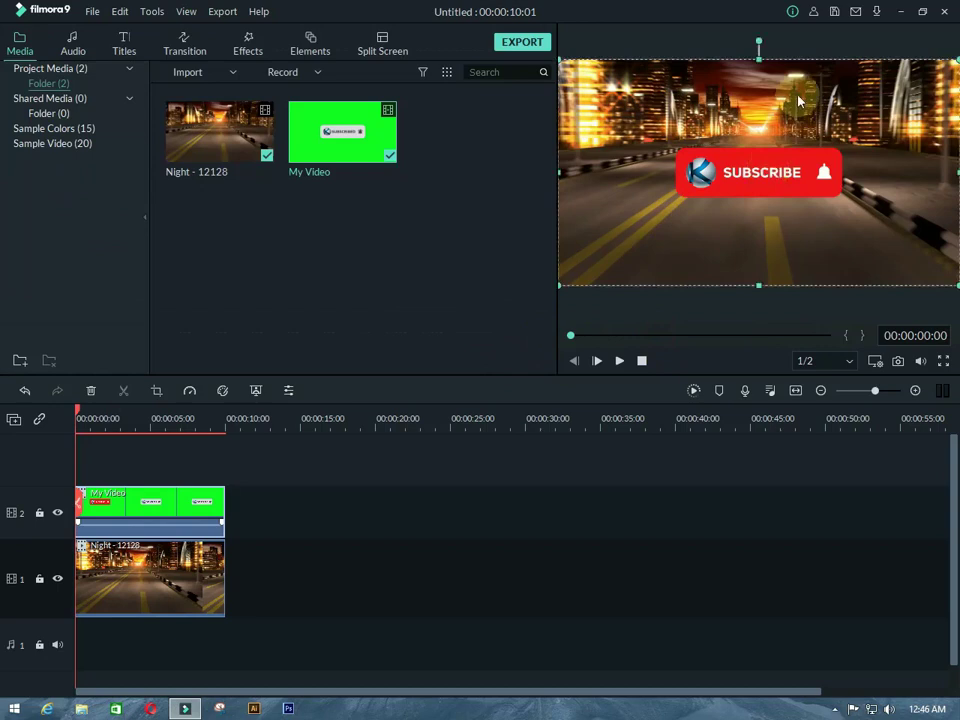
drag(810, 66, 795, 139)
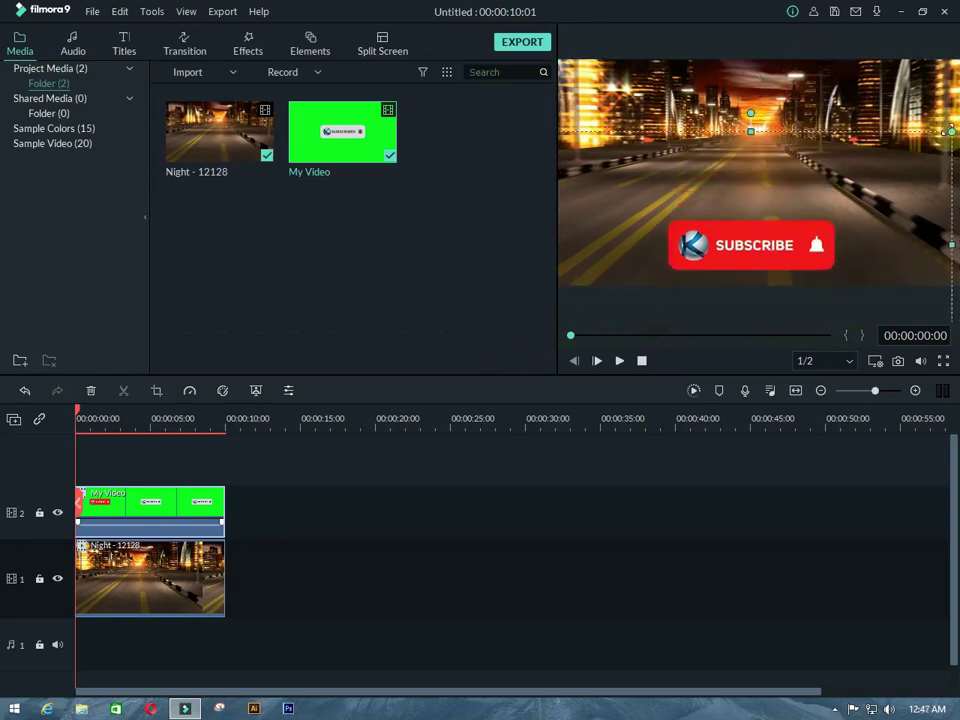
drag(948, 130, 680, 244)
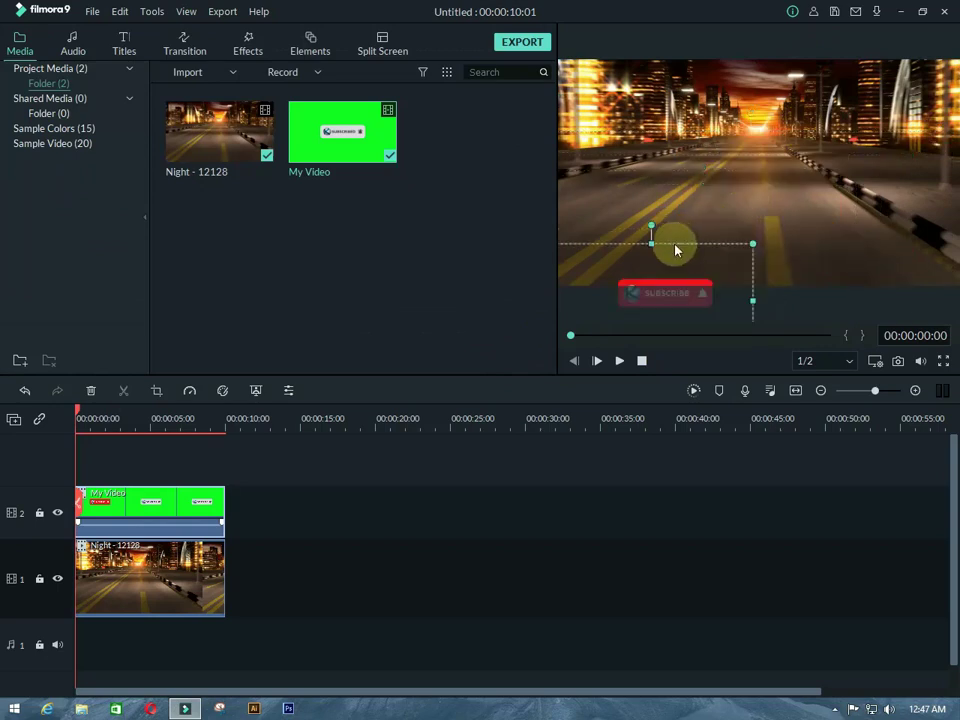
drag(688, 243, 797, 205)
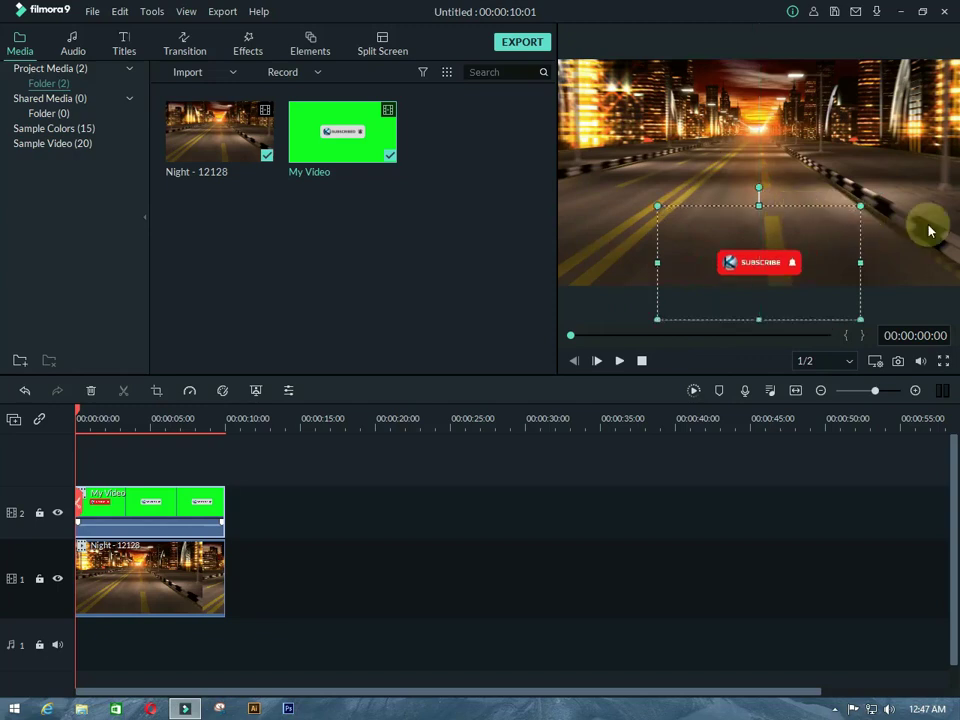
Step: Deselect the overlay and render the timeline for smooth playback
click(908, 286)
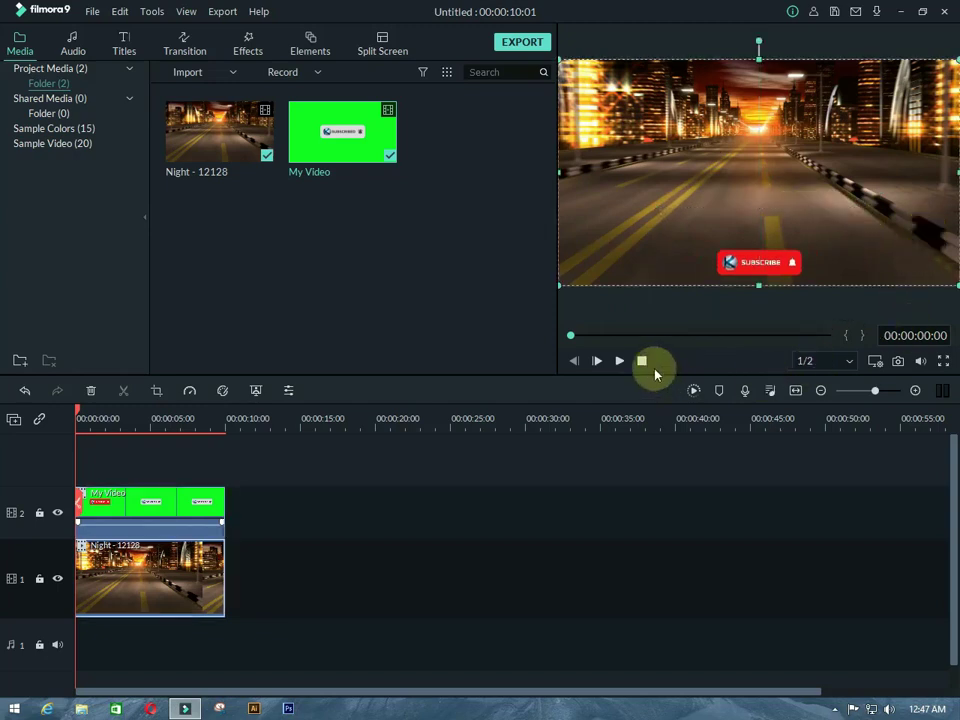
click(568, 340)
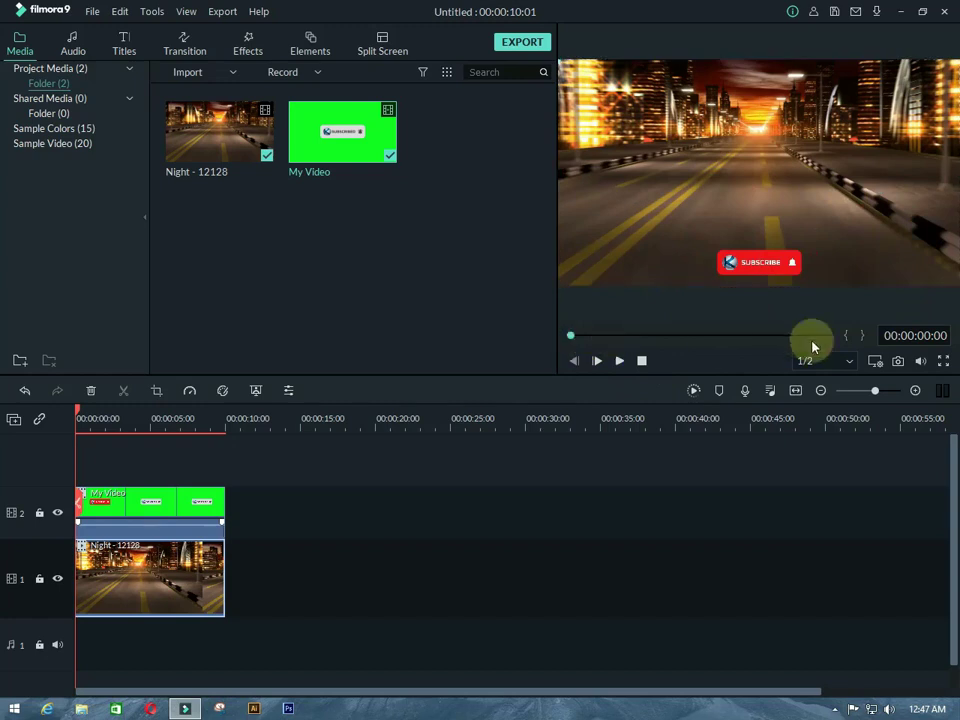
click(693, 391)
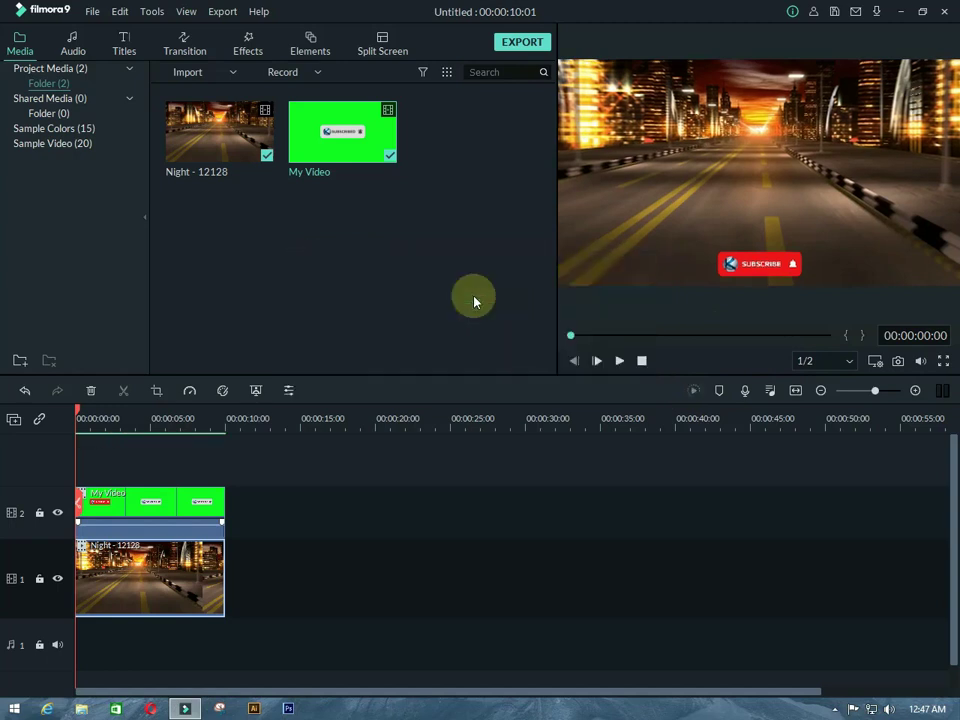
Step: Watch the composite full screen from the beginning to 00:00:10:01, then exit full screen
click(940, 360)
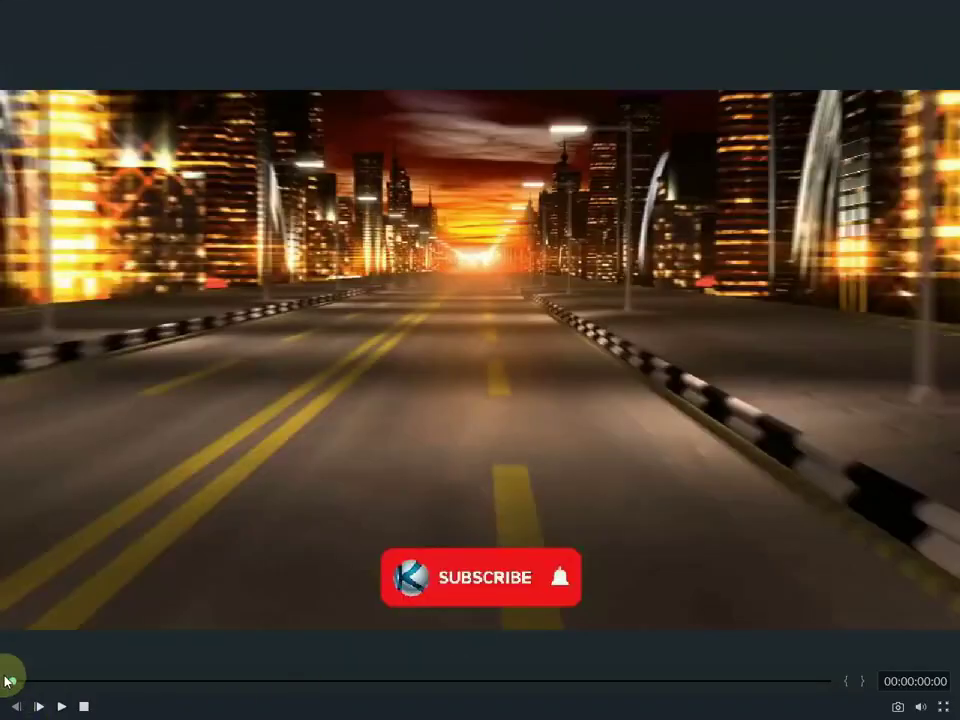
click(63, 706)
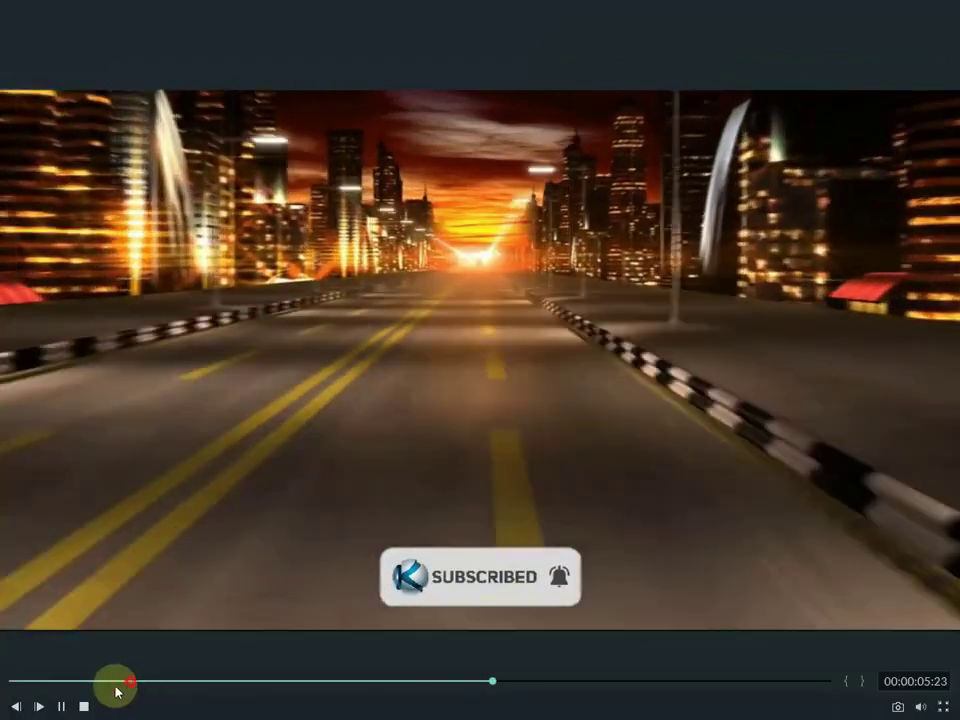
click(17, 706)
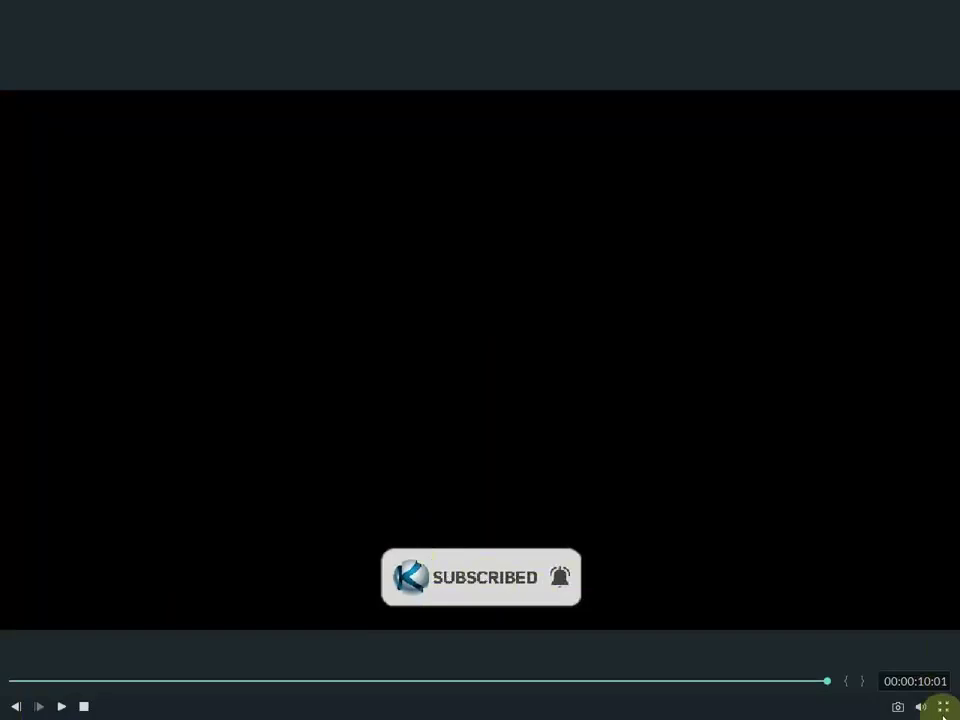
click(942, 706)
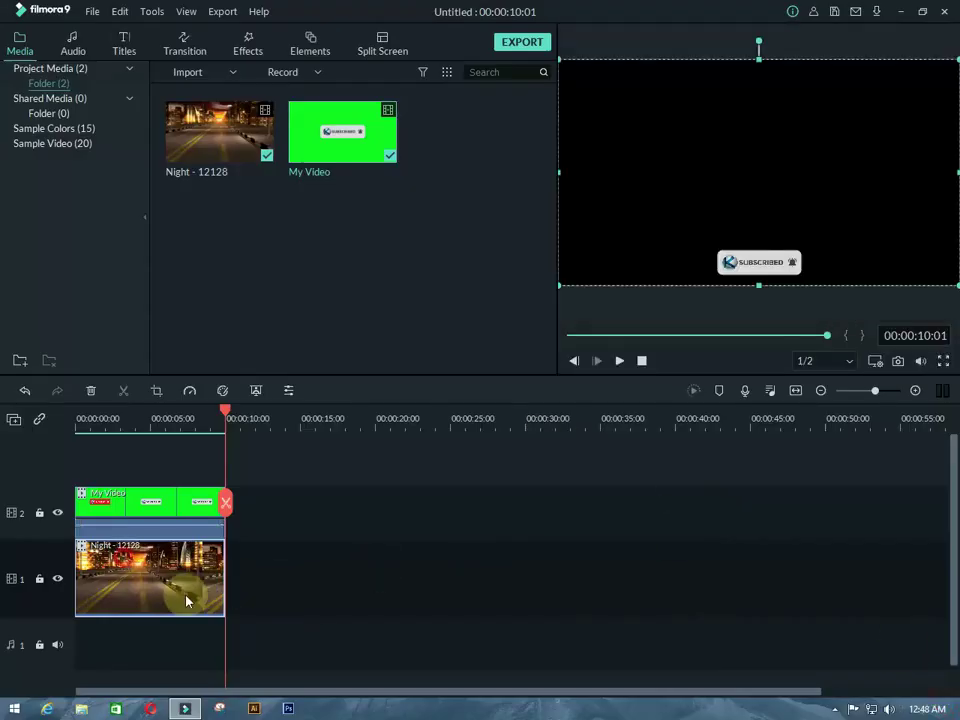
Step: Delete both the My Video and Night clips from the timeline
mouse_move(154, 589)
mouse_down()
mouse_move(279, 568)
mouse_move(129, 606)
mouse_up()
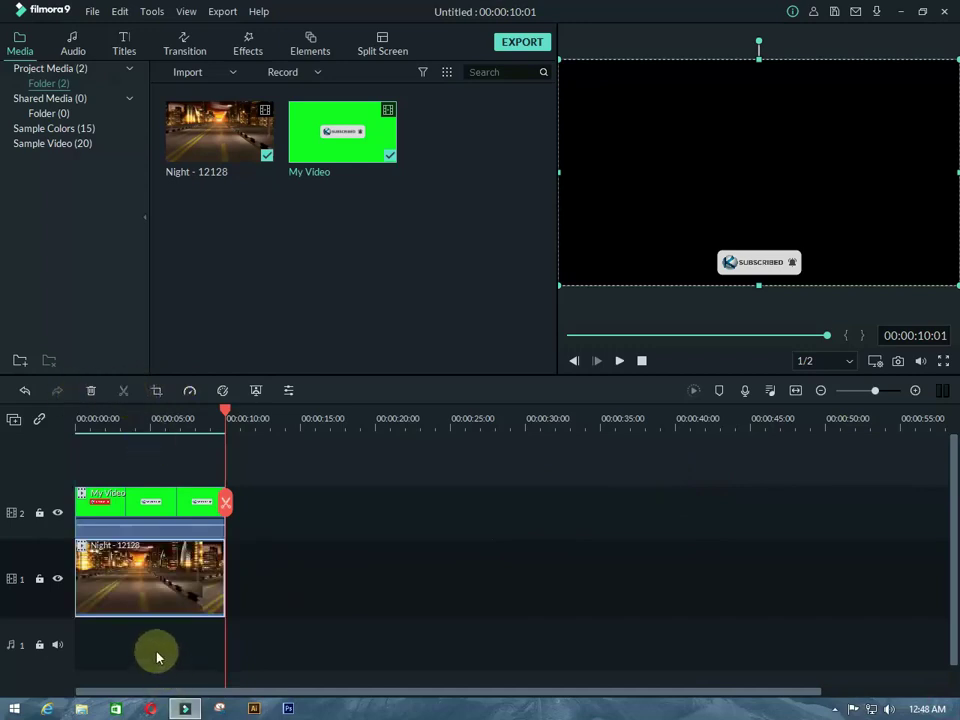
click(171, 452)
click(90, 390)
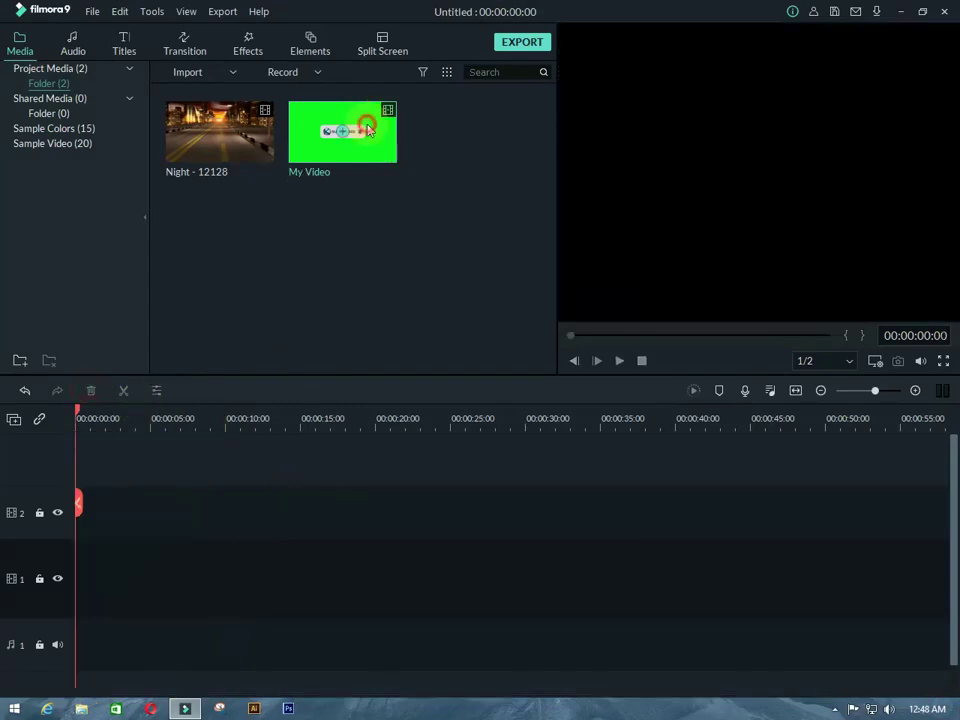
click(540, 155)
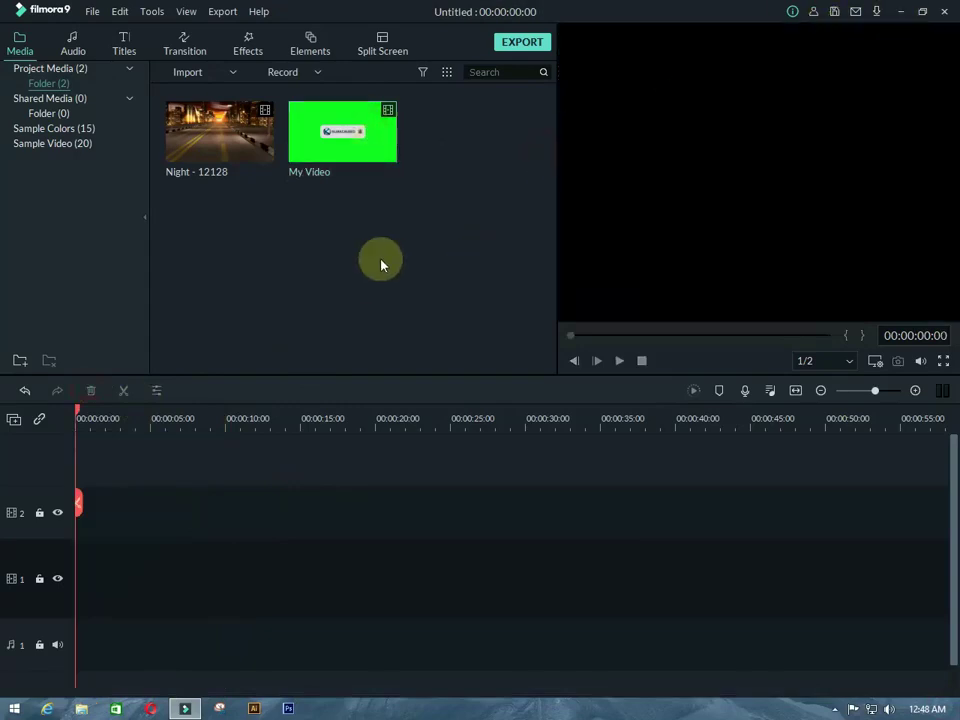
Step: Re-add My Video keeping 1920 x 1080 25fps, delete it, and minimise Filmora9
drag(369, 139, 85, 522)
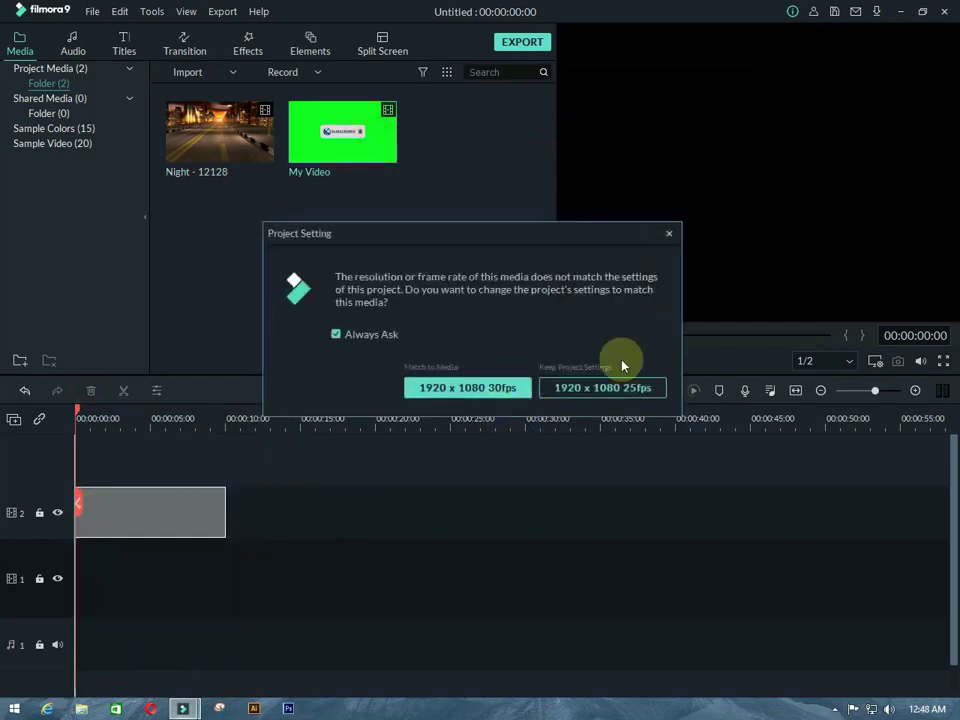
click(603, 389)
click(186, 505)
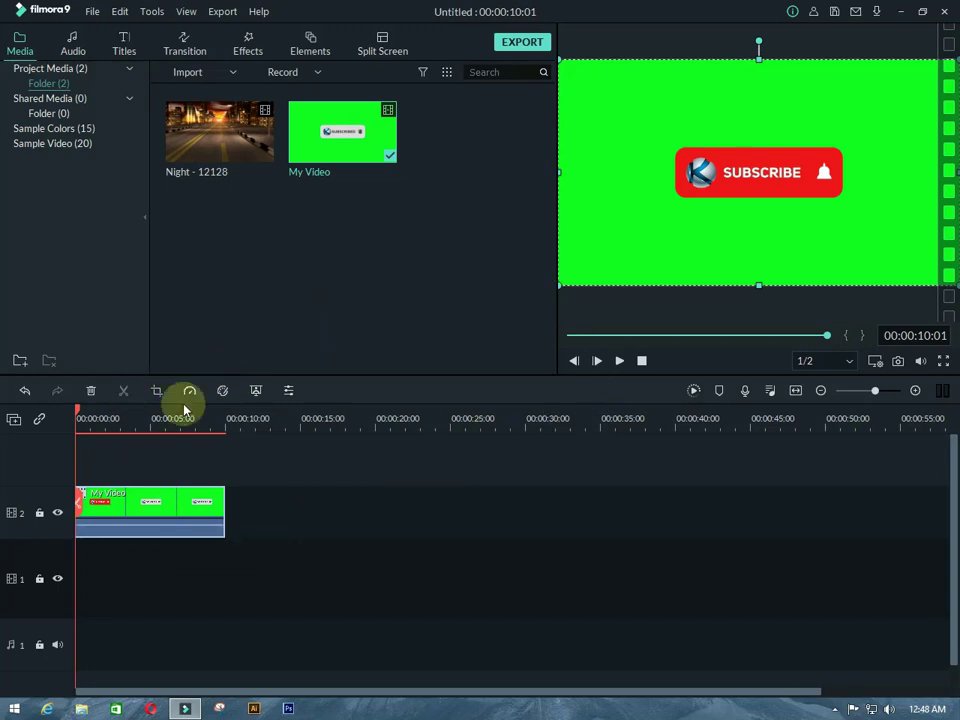
click(90, 391)
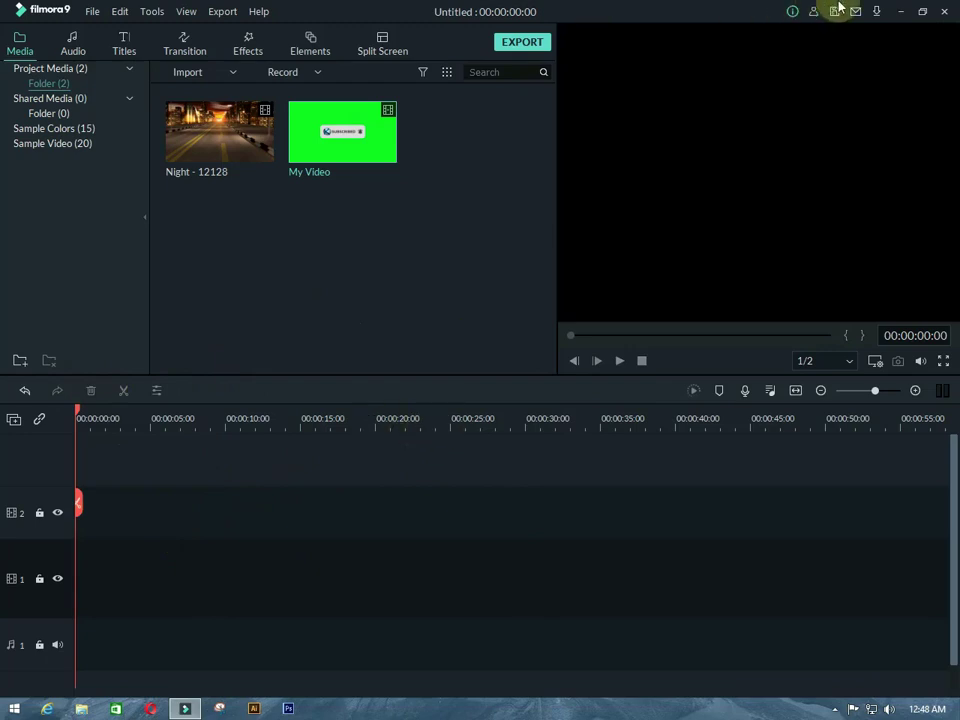
click(900, 11)
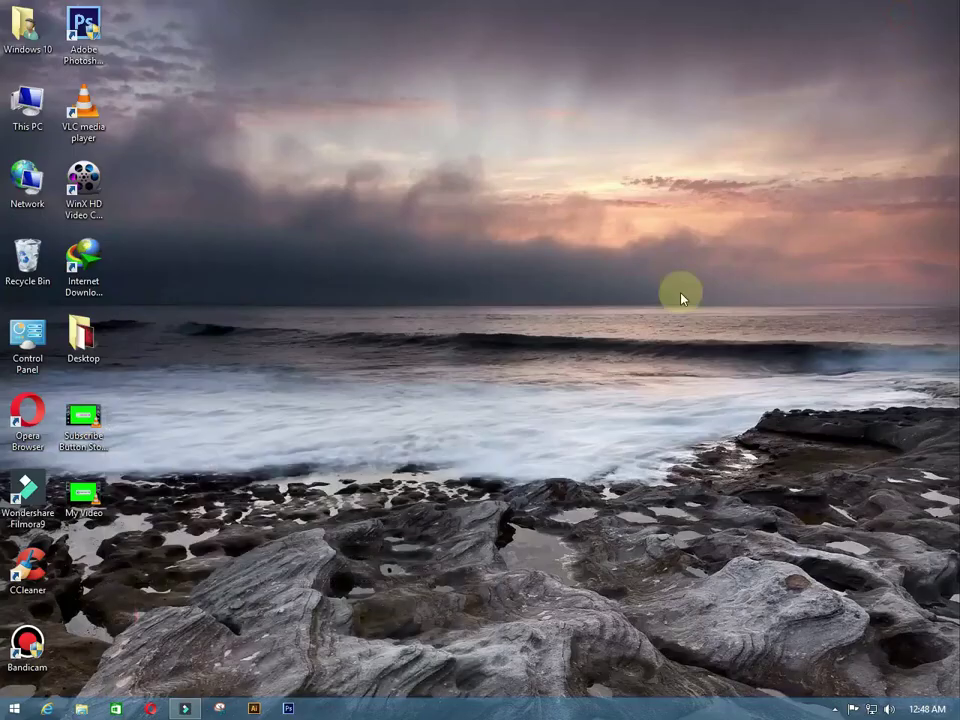
right_click(326, 376)
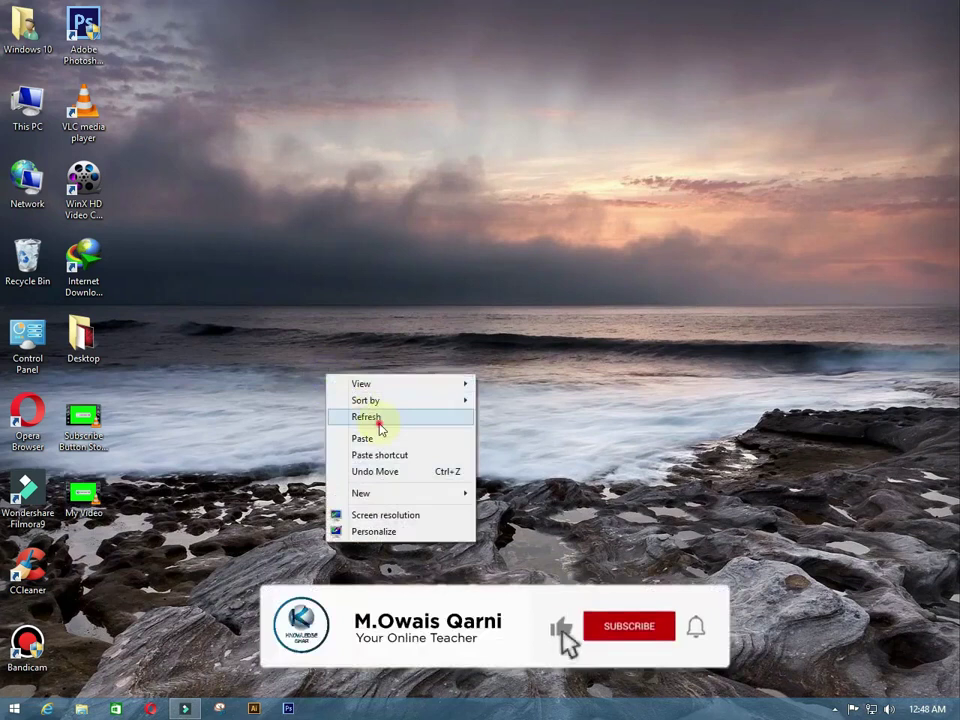
click(380, 428)
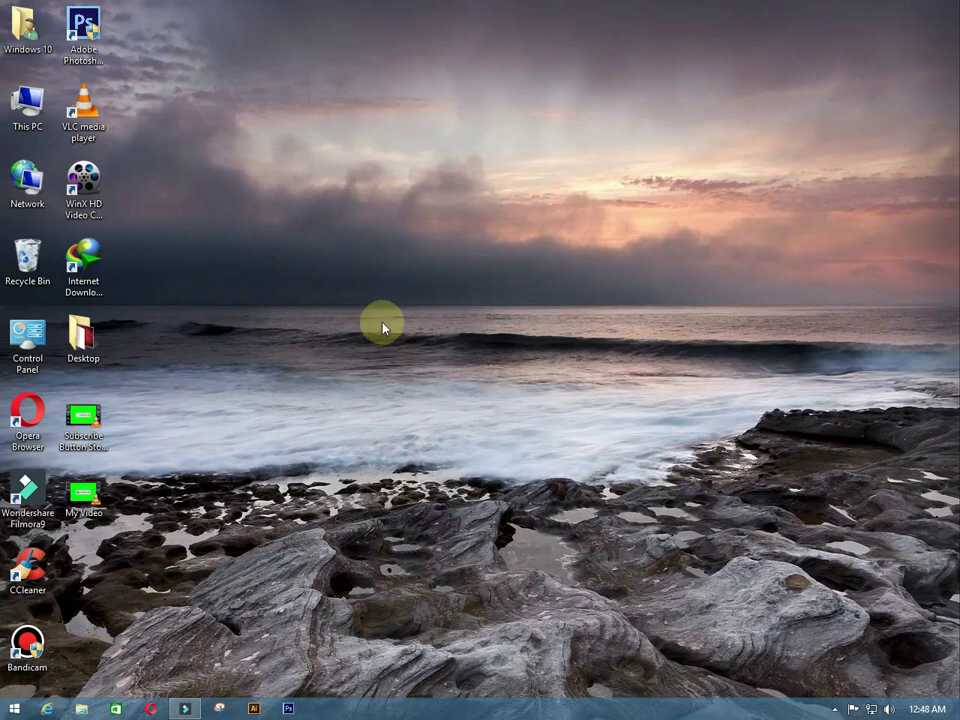
right_click(418, 409)
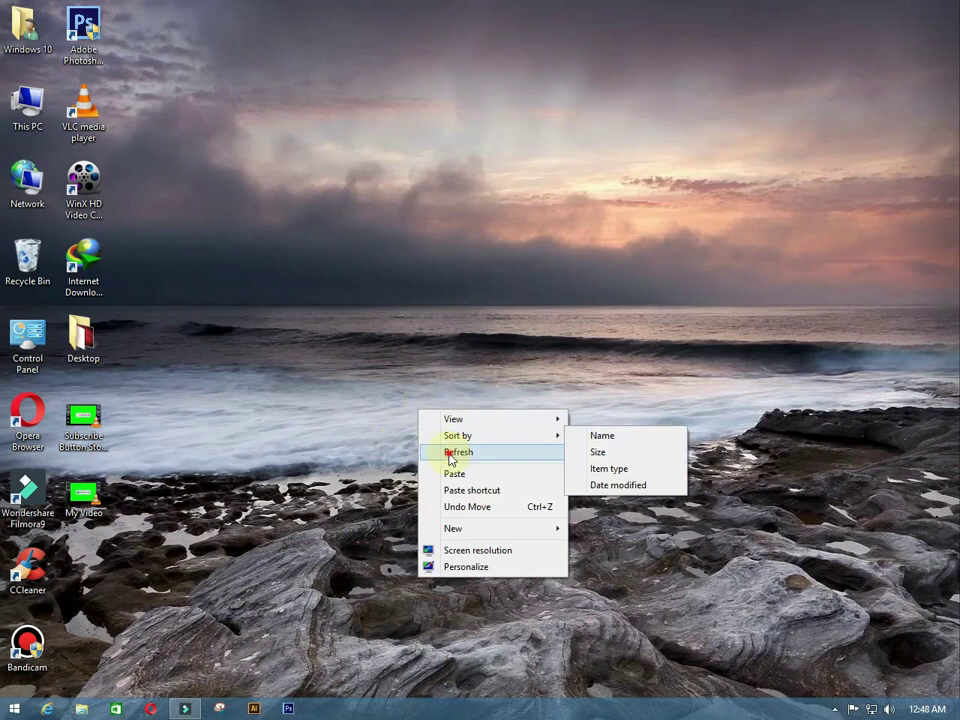
click(450, 455)
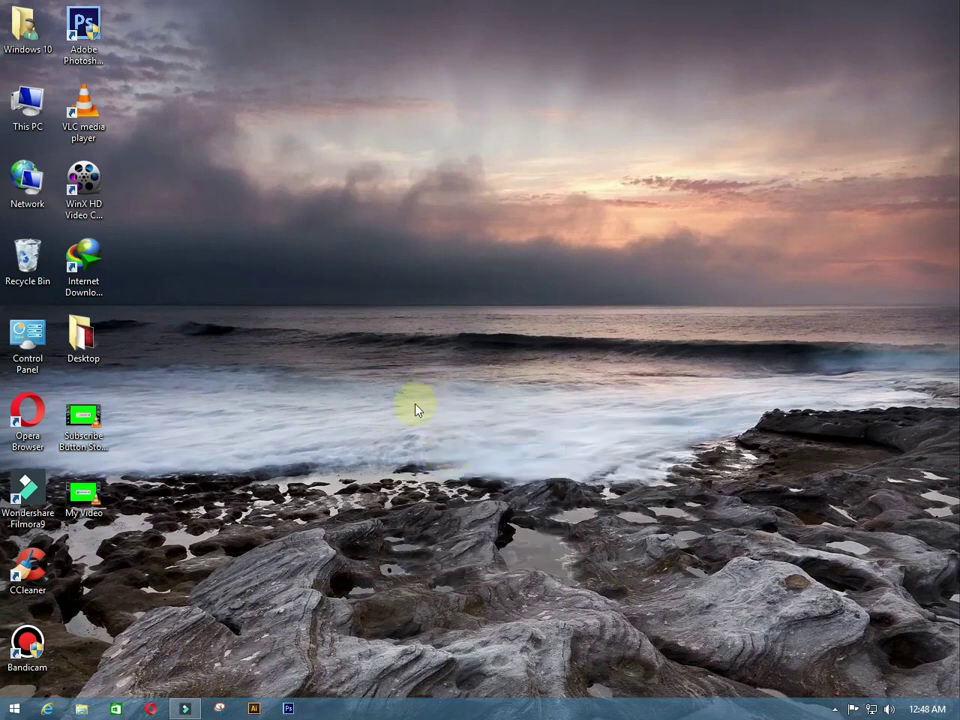
right_click(289, 400)
click(359, 444)
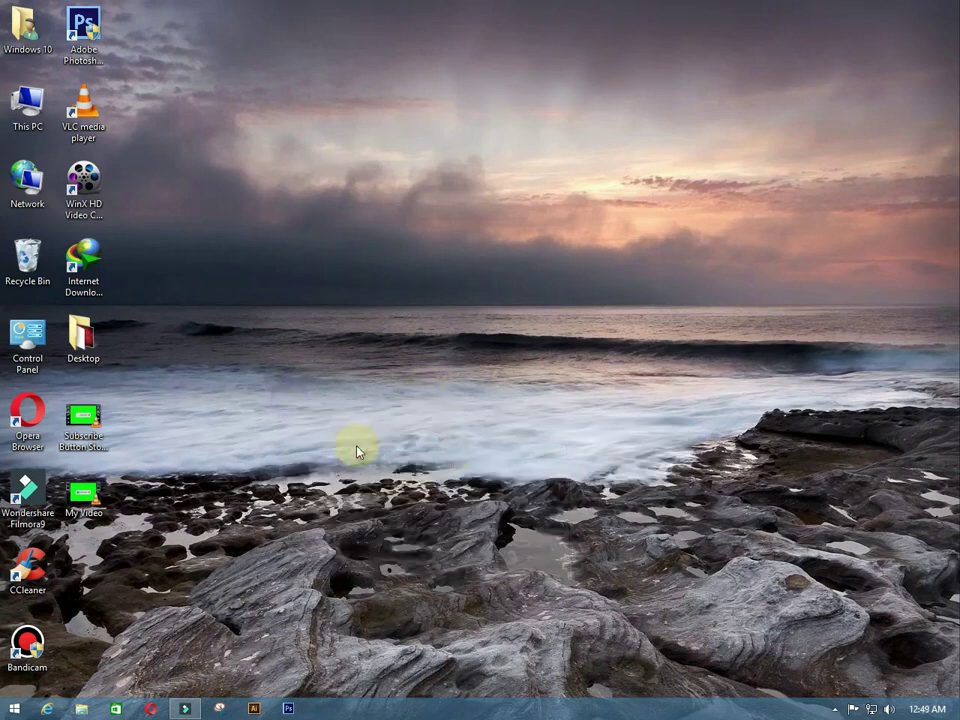